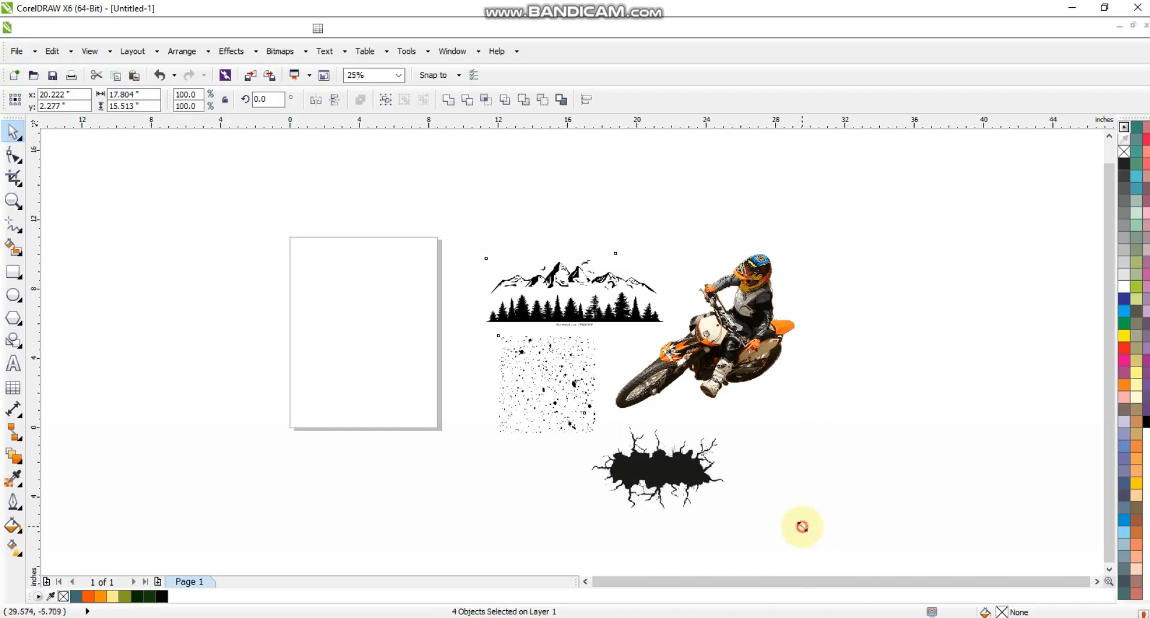
# Step: Scale the four selected images down together to about 10.5 inches wide and place them well away from the page
pyautogui.moveTo(691, 370); pyautogui.dragTo(804, 328)
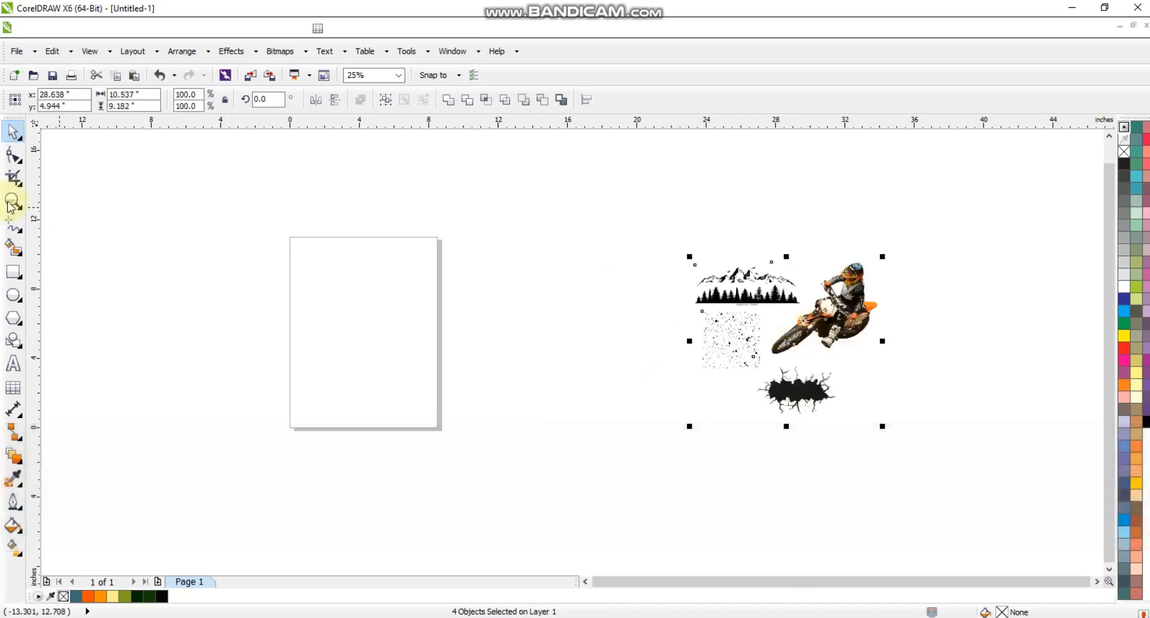
pyautogui.click(10, 204)
pyautogui.click(70, 208)
pyautogui.moveTo(465, 237); pyautogui.dragTo(873, 442)
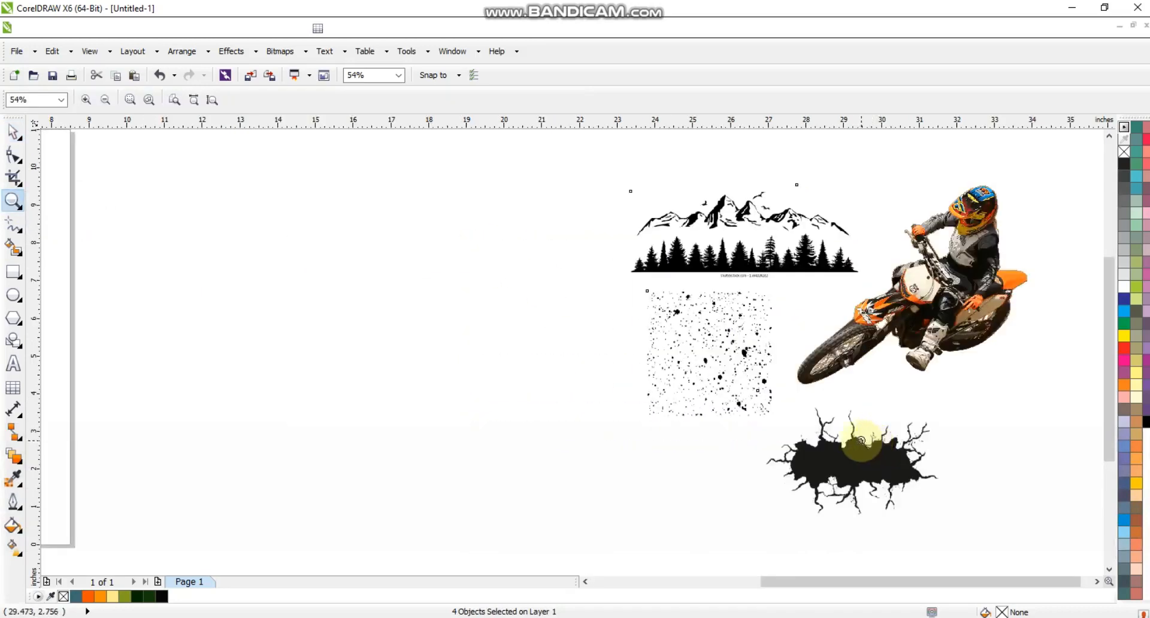
# Step: Draw a circle about 6.72 inches in diameter between the page and the images, and give it a 4.0 pt outline
pyautogui.click(14, 295)
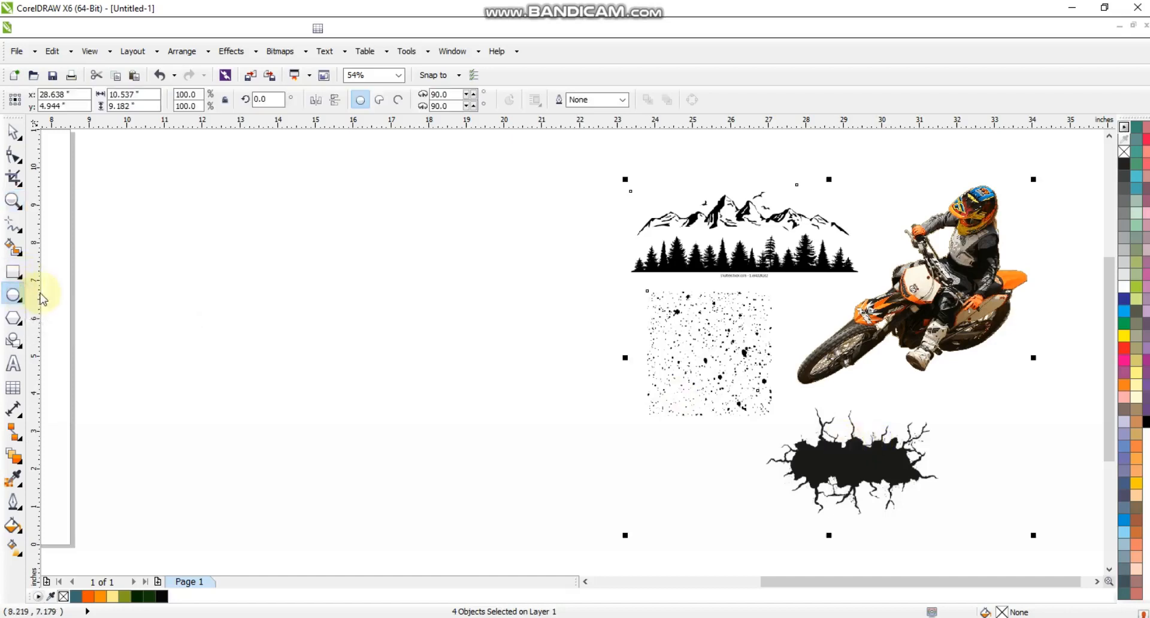
pyautogui.click(623, 101)
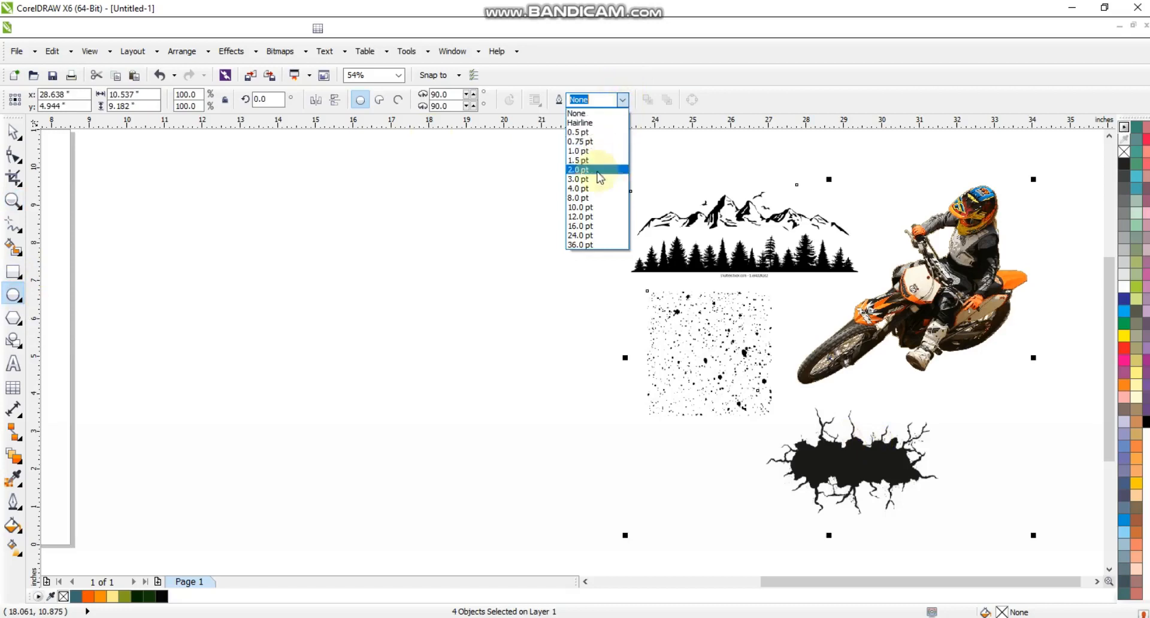
pyautogui.click(576, 182)
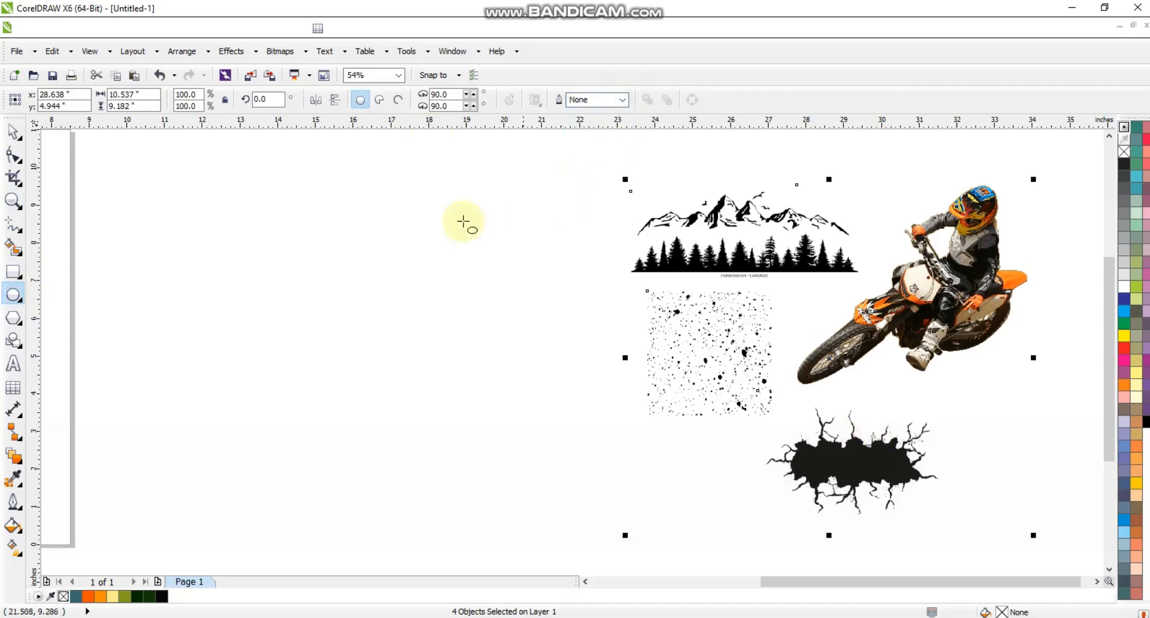
pyautogui.moveTo(261, 183); pyautogui.dragTo(323, 412)
pyautogui.click(15, 133)
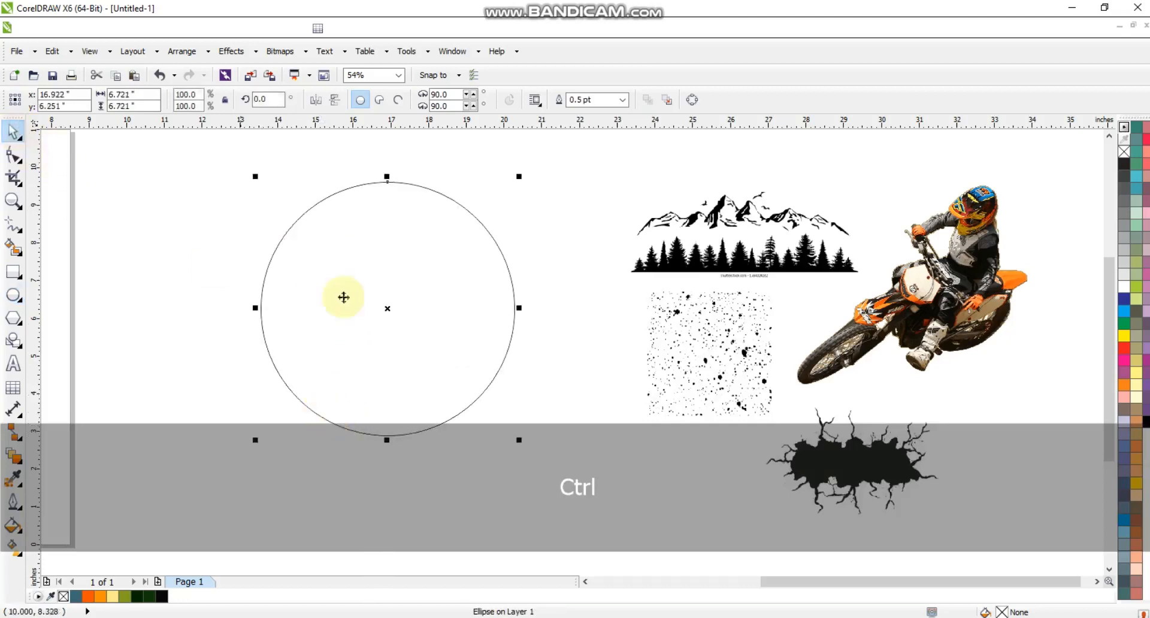
pyautogui.click(624, 99)
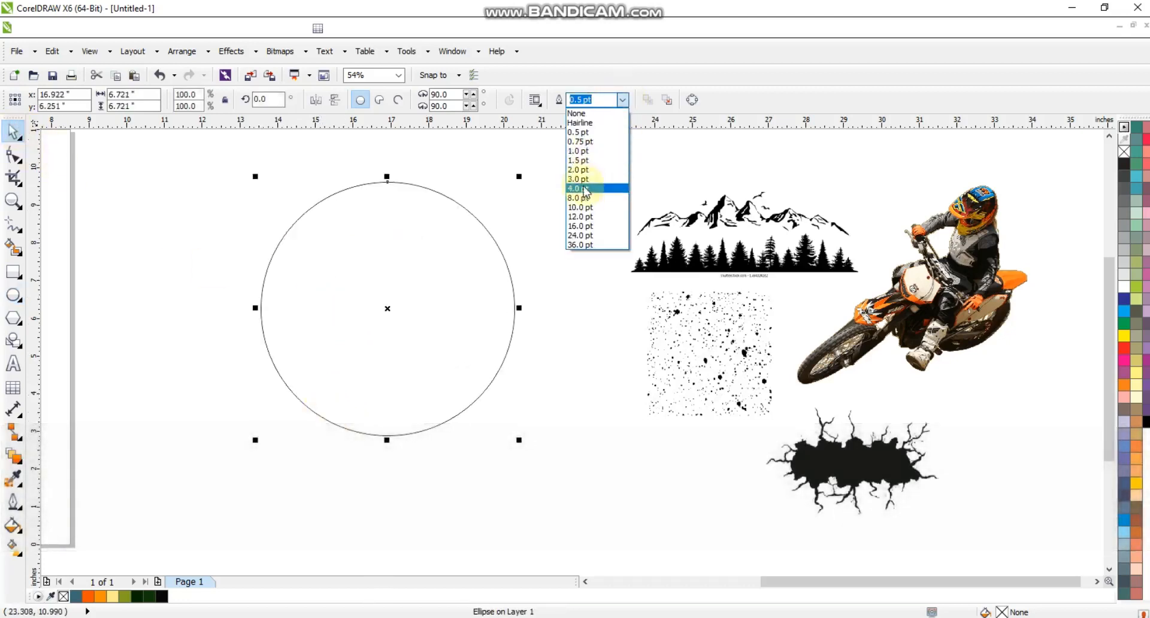
pyautogui.click(584, 187)
pyautogui.click(574, 185)
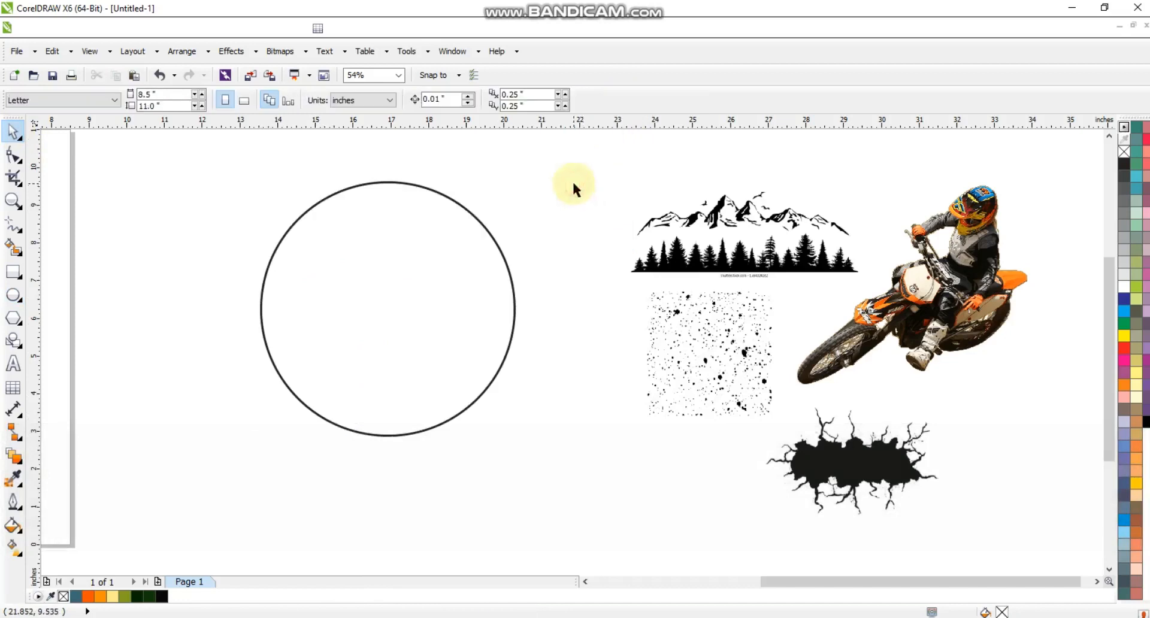
# Step: Move the black crack bitmap onto the circle's lower edge and outline-trace it as a low quality image, deleting the original
pyautogui.click(866, 479)
pyautogui.moveTo(867, 479); pyautogui.dragTo(439, 443)
pyautogui.rightClick(438, 437)
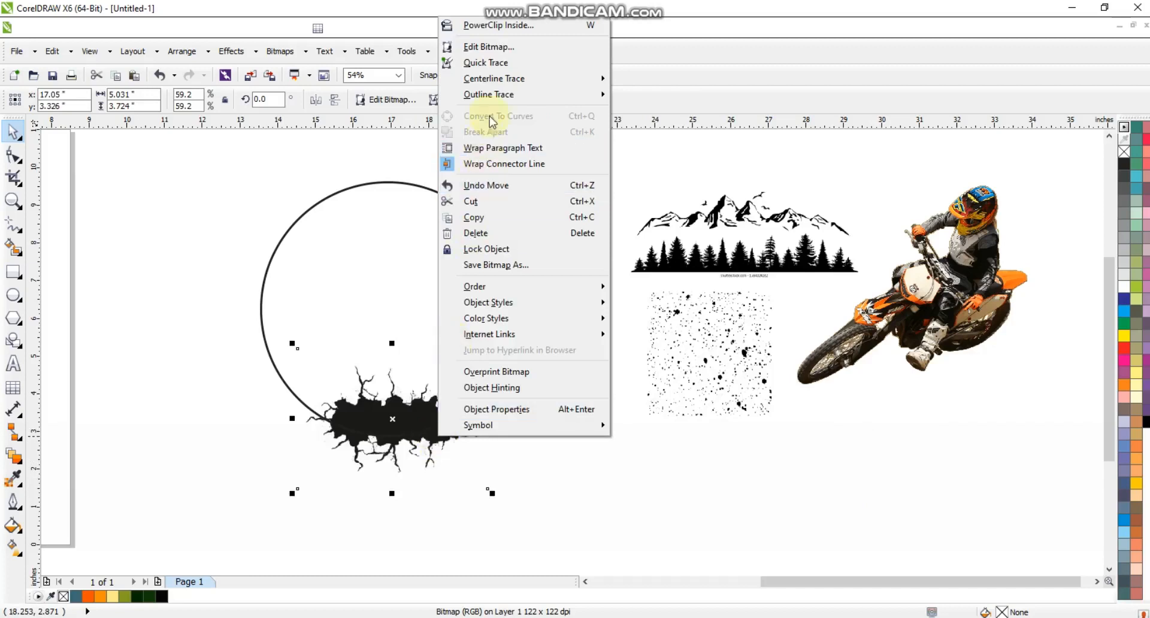
pyautogui.moveTo(497, 94)
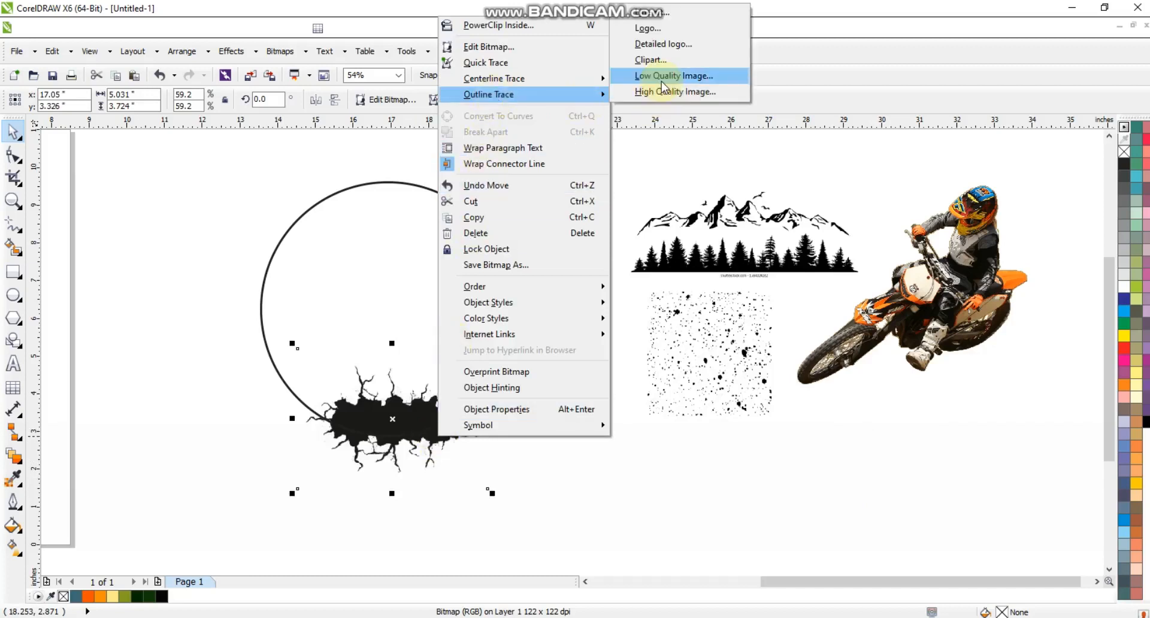
pyautogui.click(662, 81)
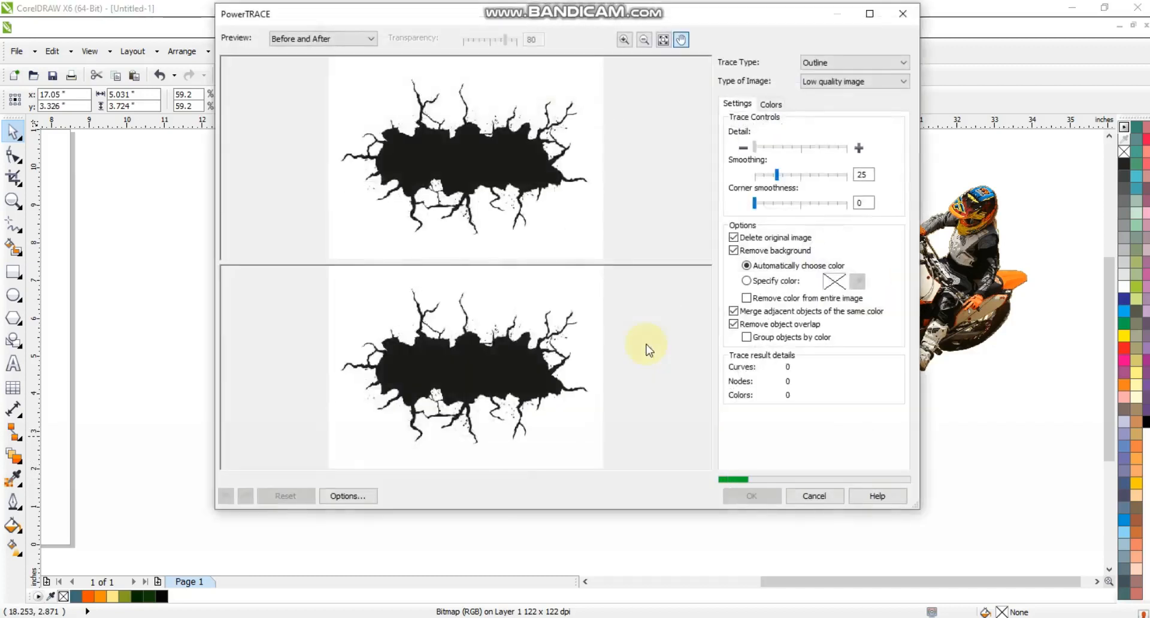
pyautogui.click(752, 496)
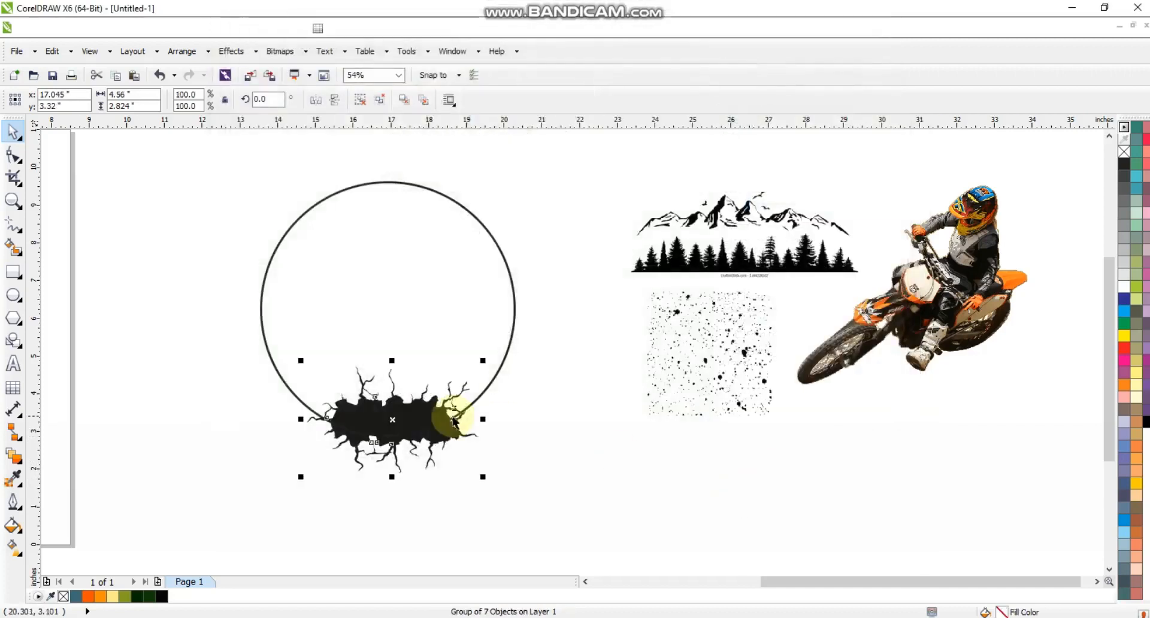
# Step: Enlarge the traced crack to about 5.59 inches wide and position it over the circle's lower edge
pyautogui.moveTo(482, 478); pyautogui.dragTo(502, 488)
pyautogui.moveTo(465, 436); pyautogui.dragTo(454, 436)
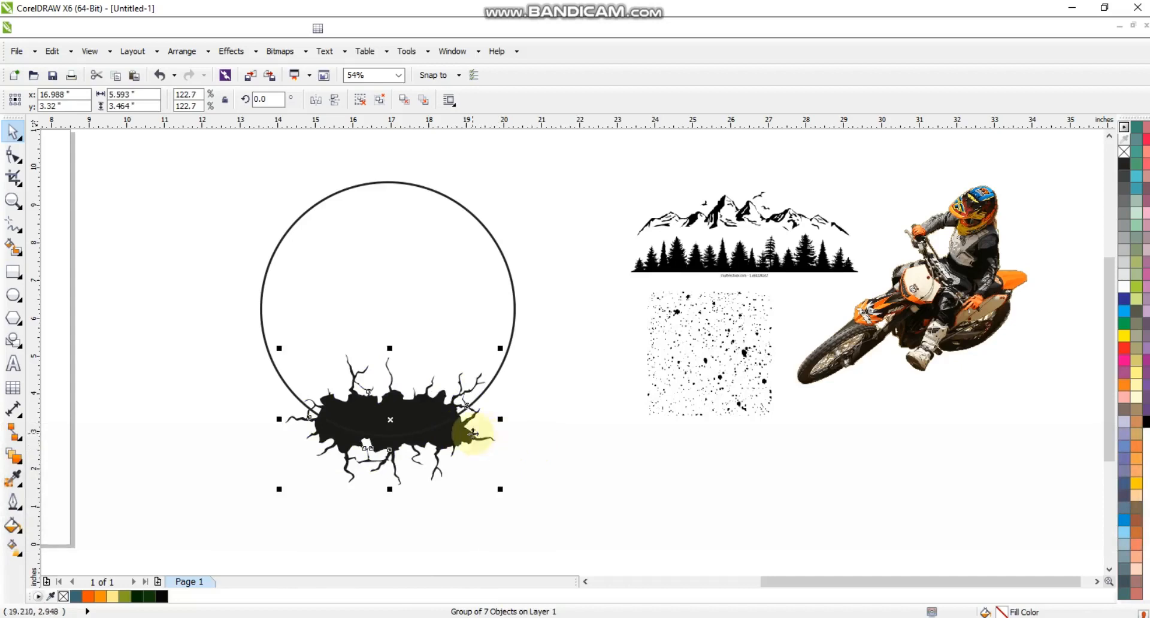
pyautogui.moveTo(472, 436); pyautogui.dragTo(470, 442)
pyautogui.click(567, 442)
# Step: Draw a thin horizontal rectangle across the circle's upper part, center it on the circle and widen it to about 8.32 inches
pyautogui.click(13, 201)
pyautogui.moveTo(180, 146); pyautogui.dragTo(660, 465)
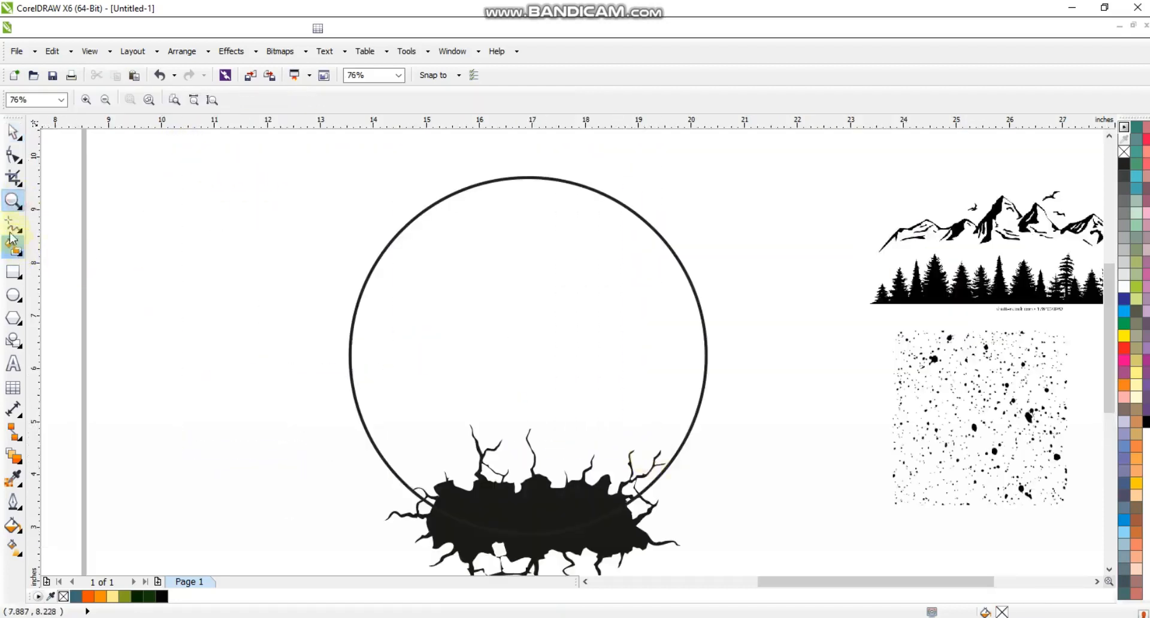
pyautogui.click(13, 271)
pyautogui.moveTo(386, 225); pyautogui.dragTo(709, 230)
pyautogui.keyDown('shift'); pyautogui.click(465, 318); pyautogui.keyUp('shift')
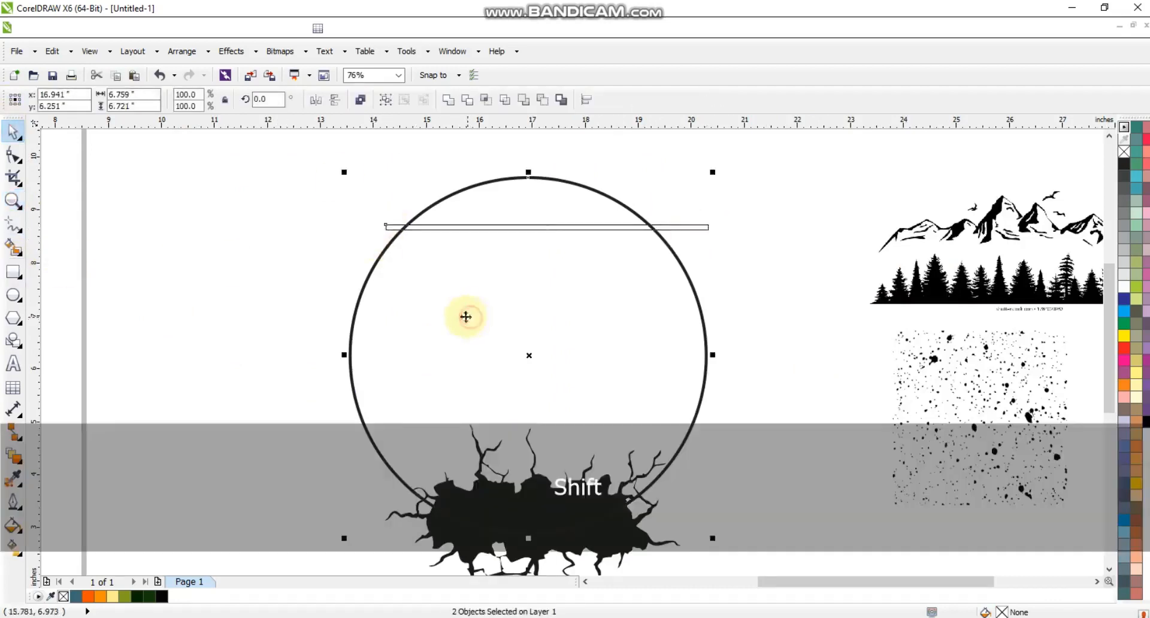
pyautogui.press('c')
pyautogui.click(242, 224)
pyautogui.click(494, 227)
# Step: Duplicate the thin bar straight downward and repeat the duplication twice to get four evenly spaced bars
pyautogui.moveTo(694, 228); pyautogui.dragTo(726, 291)
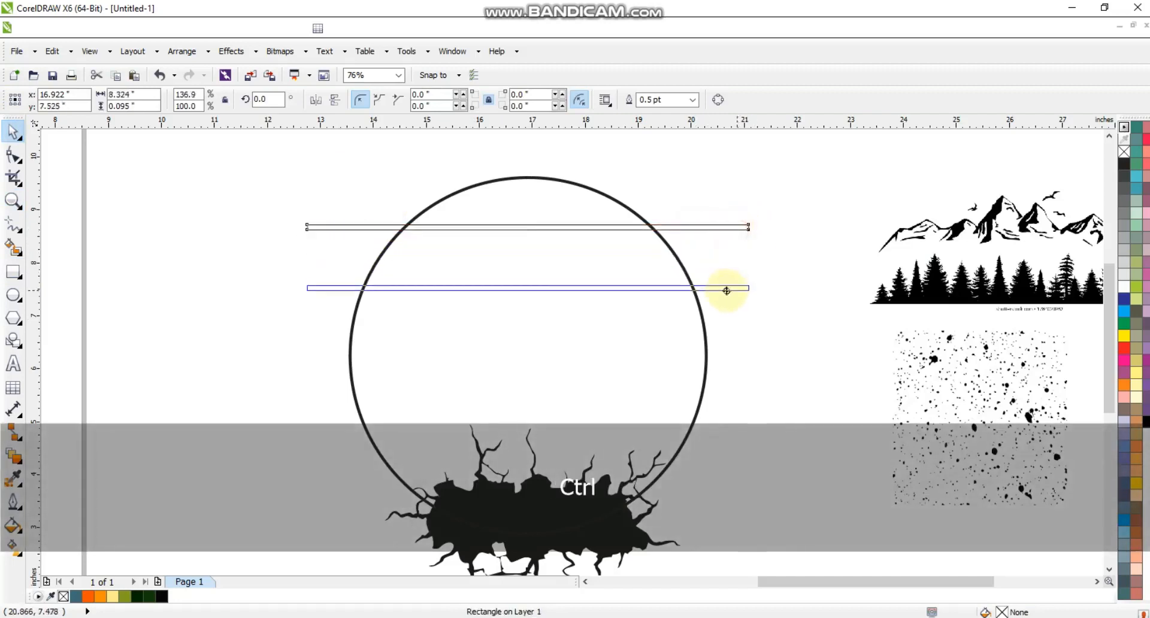
pyautogui.hotkey('ctrl', 'r')
pyautogui.hotkey('ctrl', 'r')
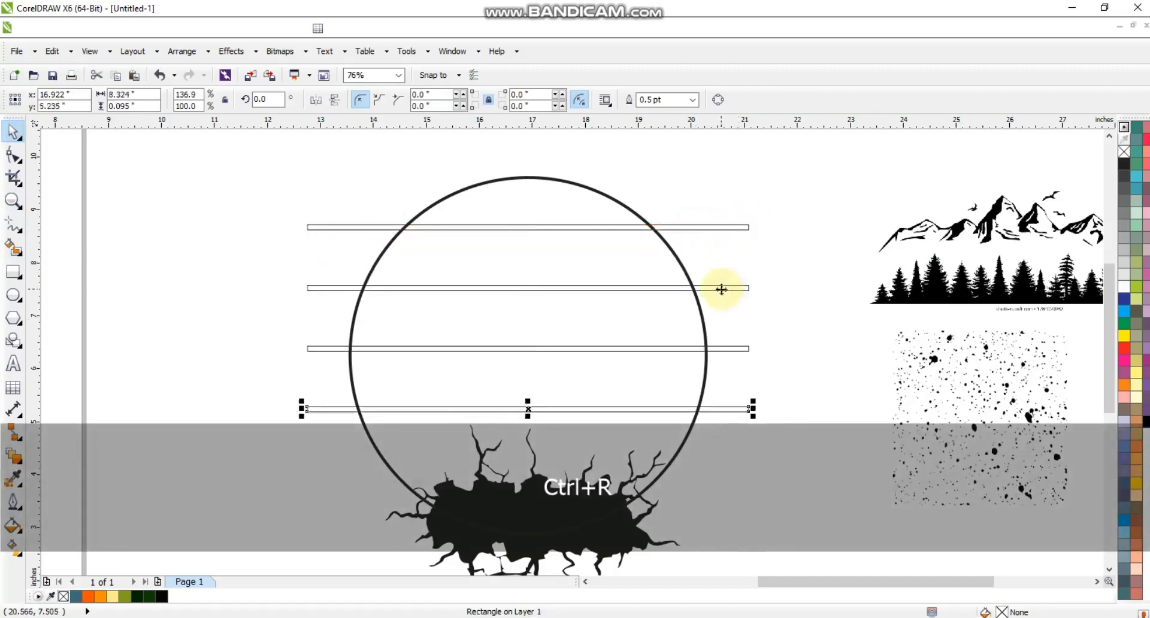
# Step: Weld the four bars into one slightly taller shape and center it horizontally on the circle
pyautogui.moveTo(796, 200); pyautogui.dragTo(739, 433)
pyautogui.click(446, 101)
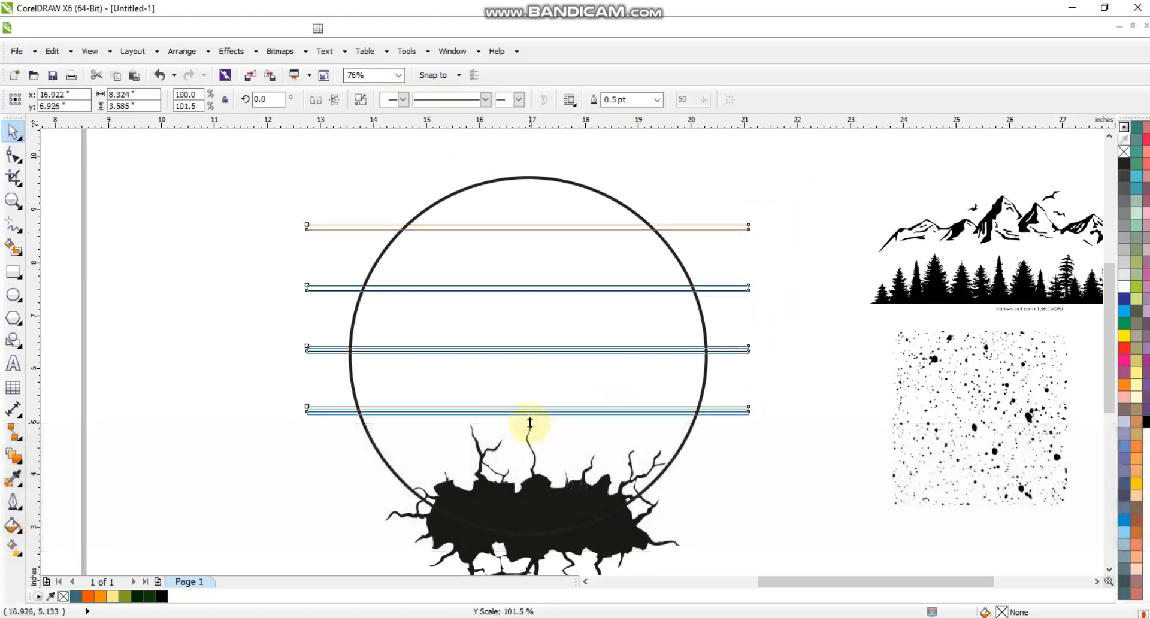
pyautogui.keyDown('shift'); pyautogui.click(711, 439); pyautogui.keyUp('shift')
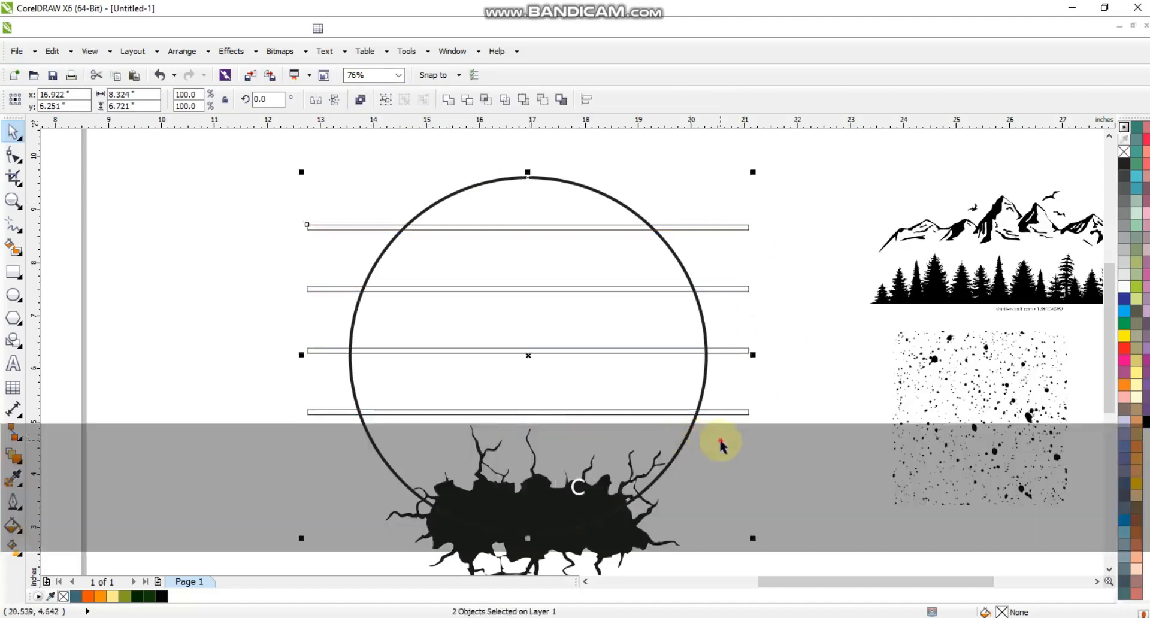
pyautogui.click(722, 447)
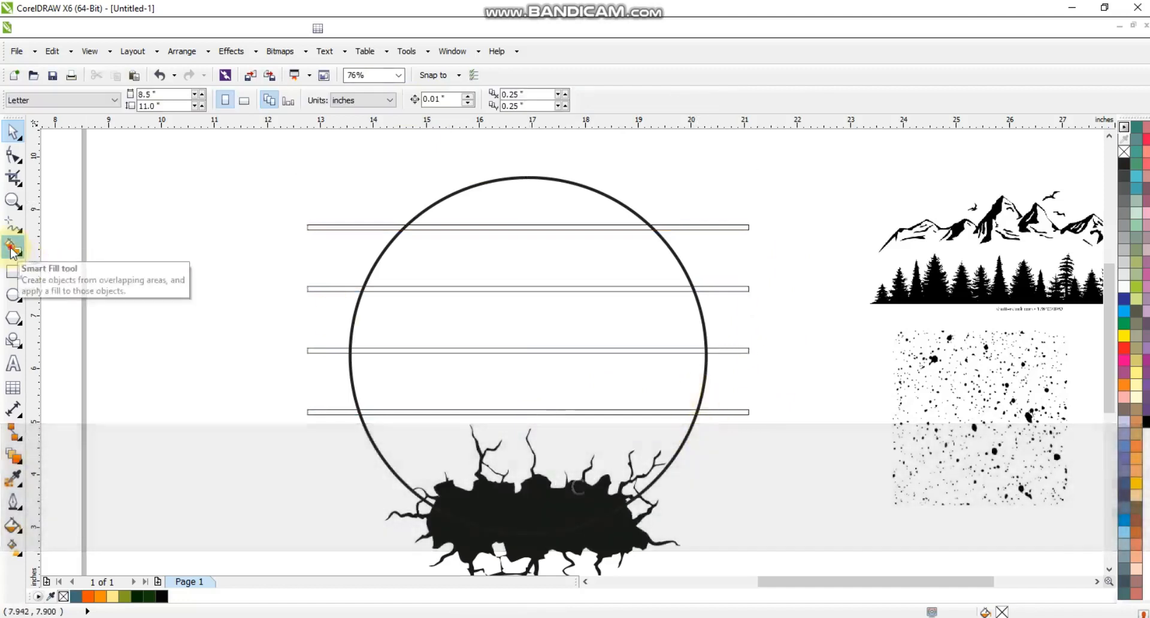
# Step: Create filled shapes with Smart Fill from the four upper circle segments between the bars
pyautogui.click(12, 248)
pyautogui.click(457, 208)
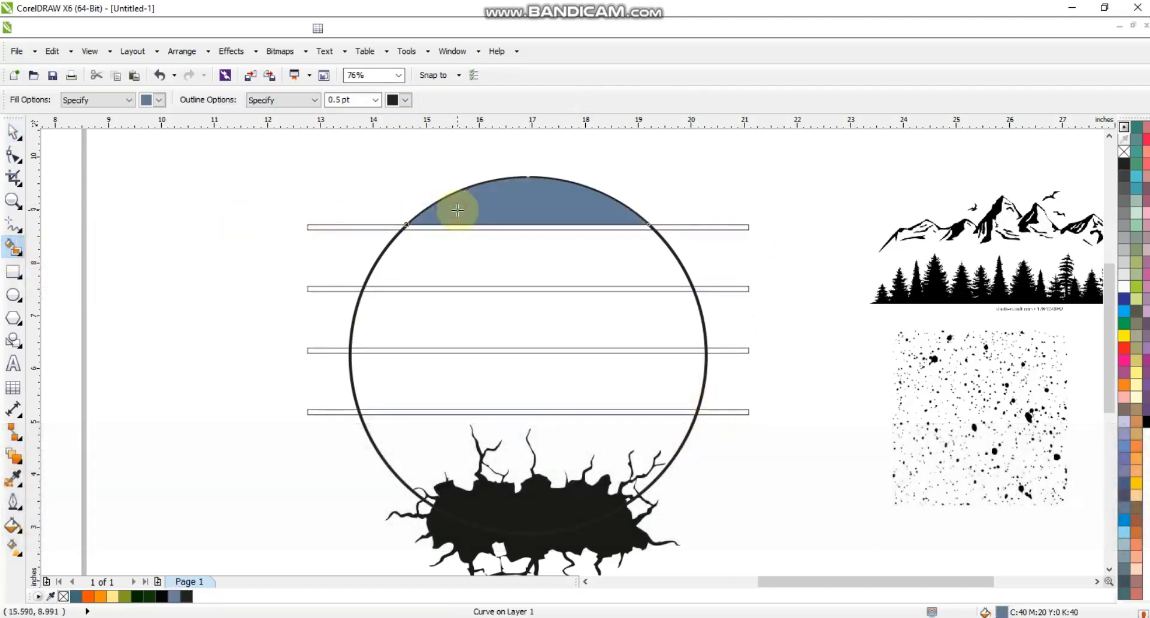
pyautogui.click(441, 255)
pyautogui.click(416, 313)
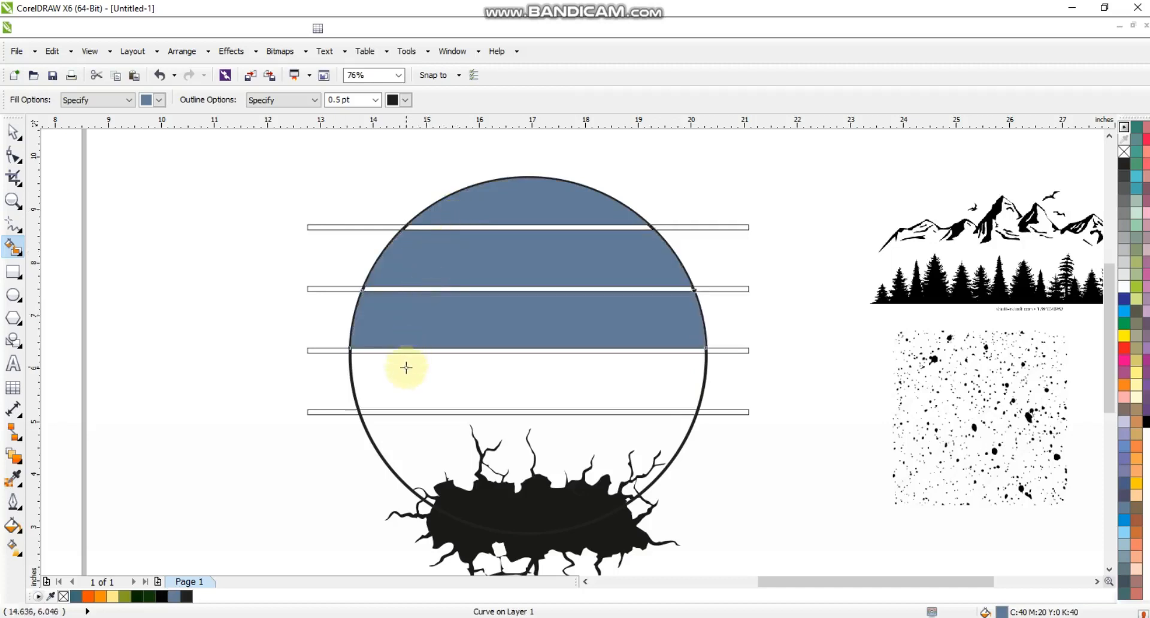
pyautogui.click(407, 367)
pyautogui.click(13, 132)
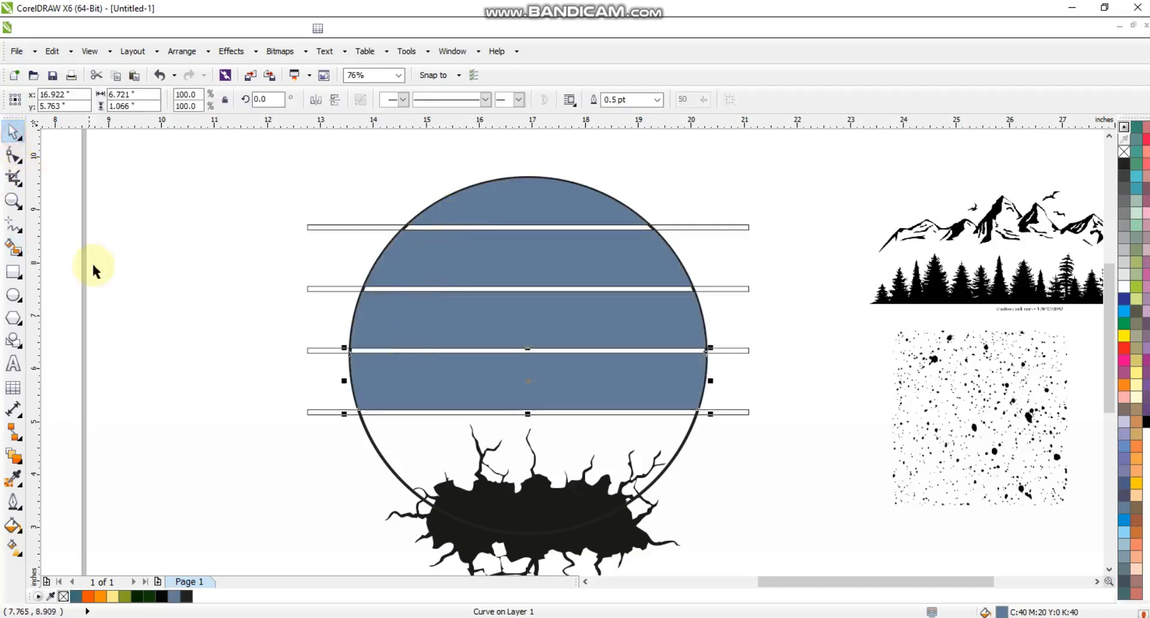
pyautogui.click(90, 261)
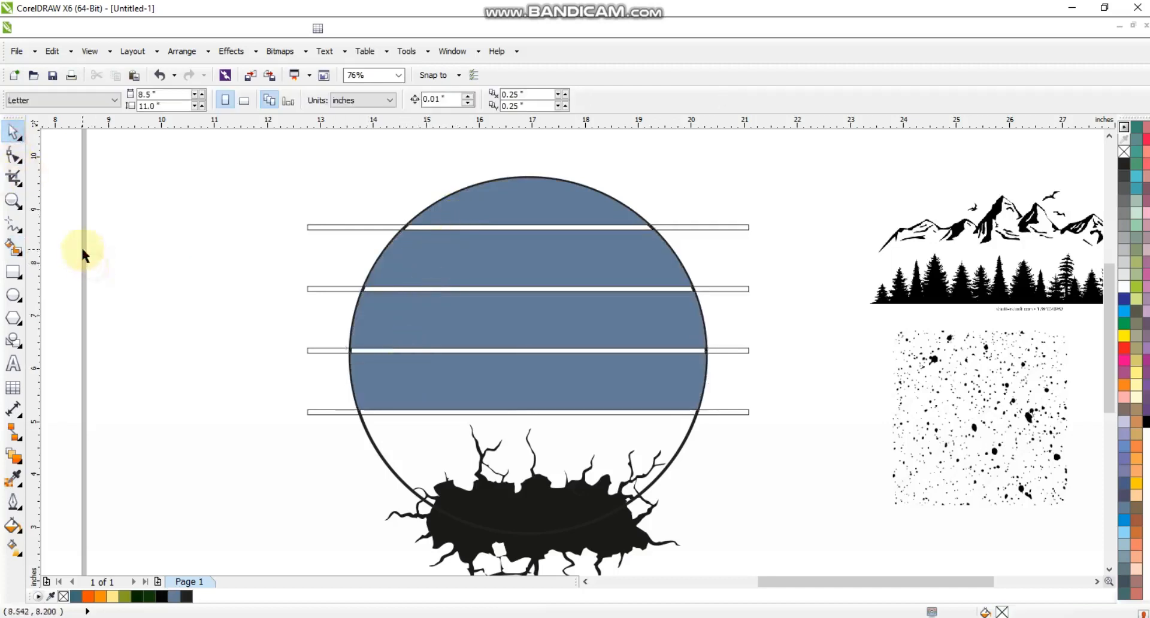
# Step: Color the four upper segments from top to bottom dark teal, orange-red, orange and pale yellow
pyautogui.click(509, 219)
pyautogui.click(76, 596)
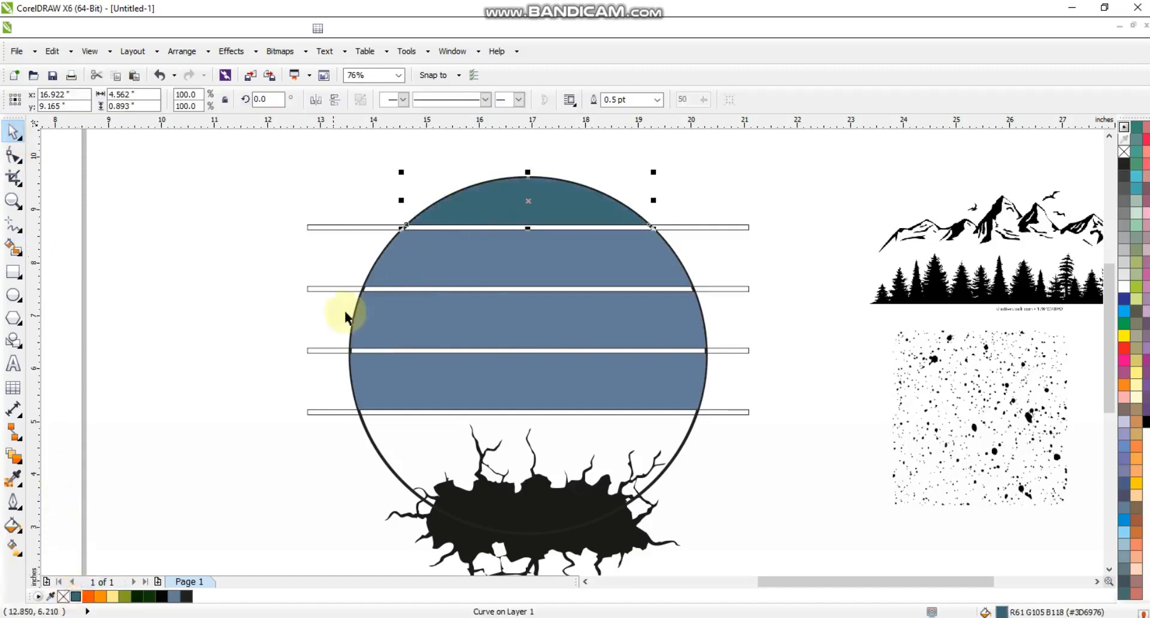
pyautogui.click(377, 273)
pyautogui.click(88, 596)
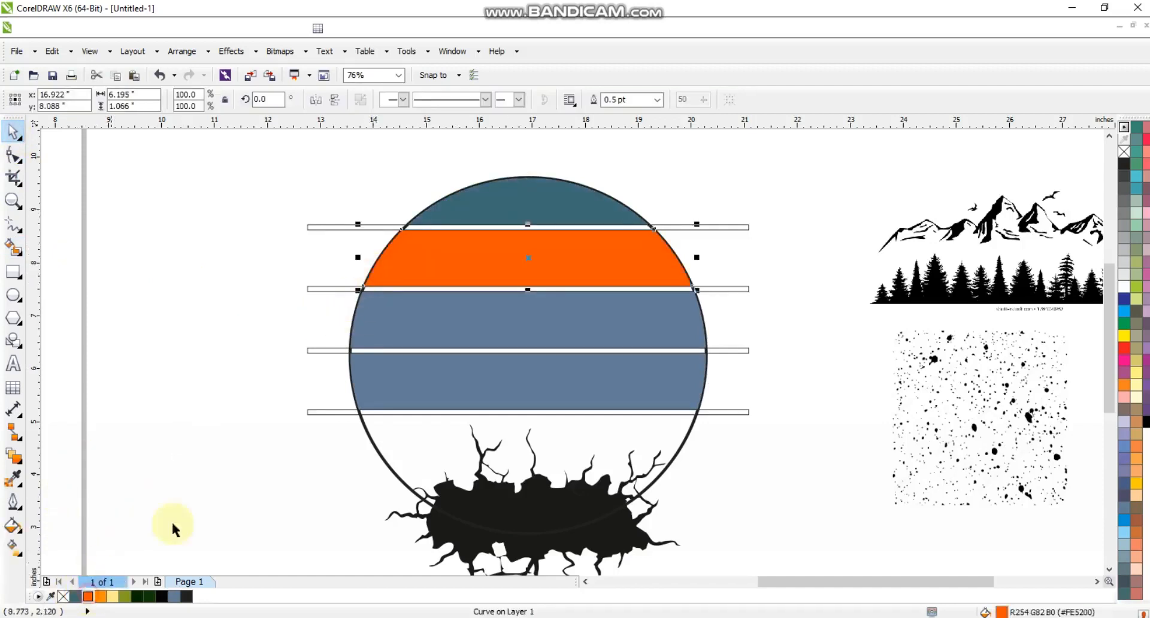
pyautogui.click(377, 336)
pyautogui.click(103, 596)
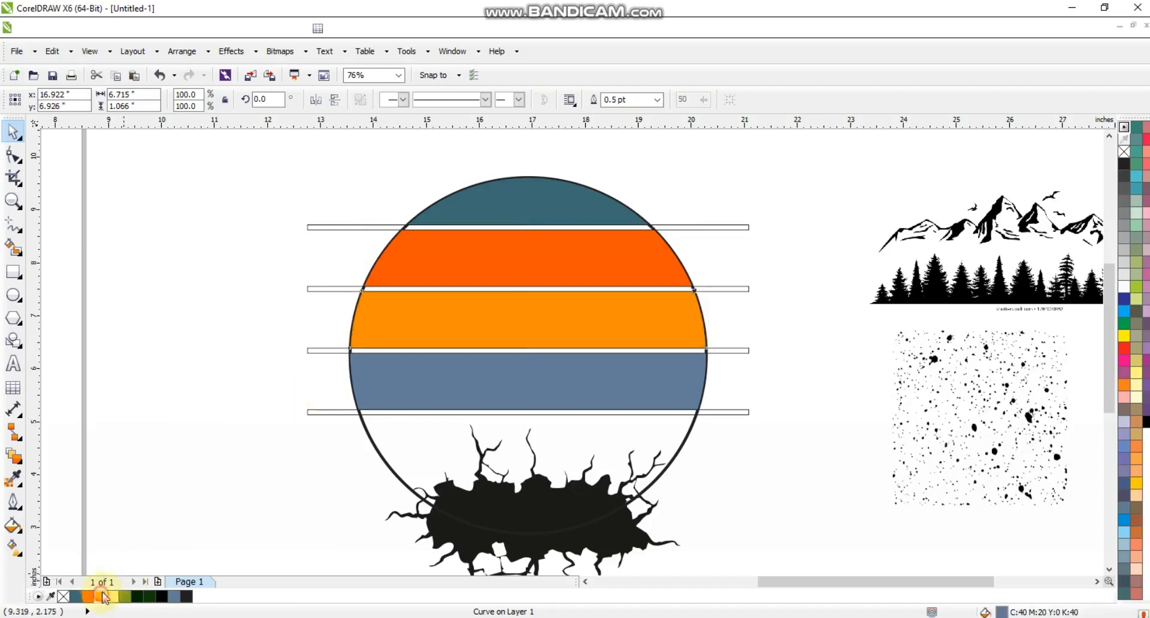
pyautogui.click(386, 378)
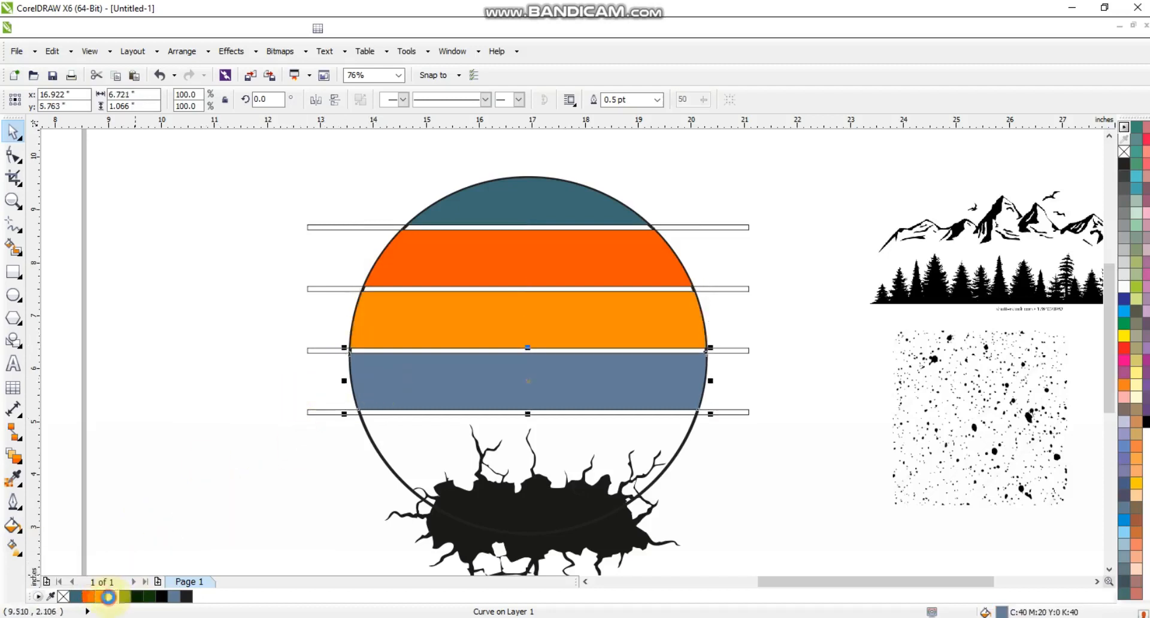
pyautogui.click(108, 596)
pyautogui.press('Escape')
# Step: Create a shape with Smart Fill from the lowest circle segment above the crack and color it olive green
pyautogui.scroll(1, 314, 356)
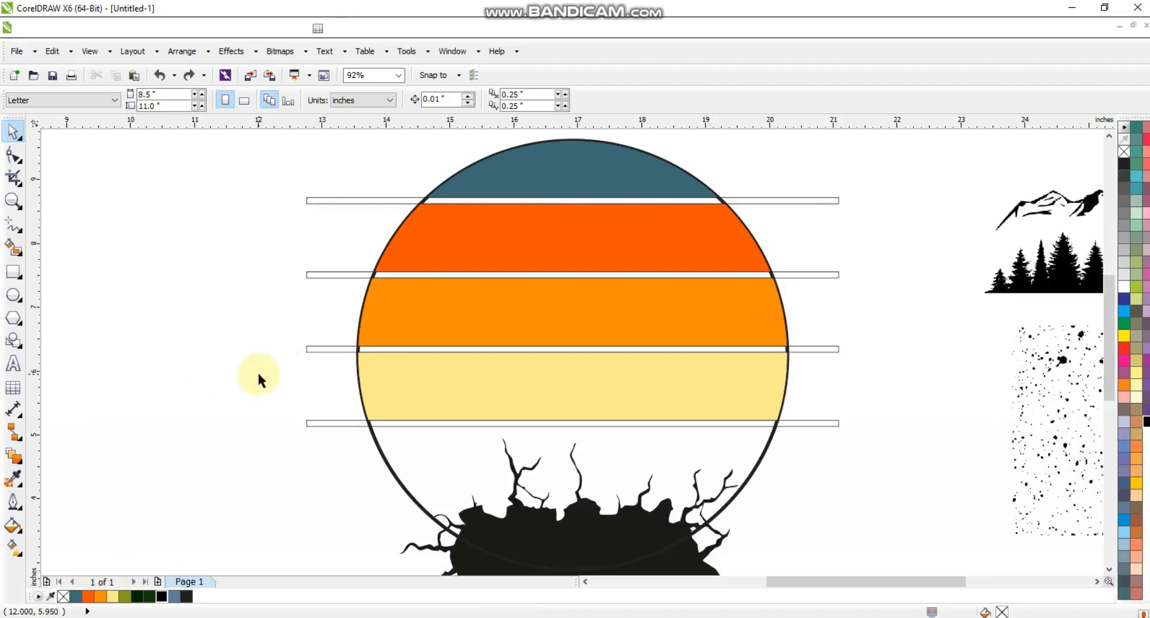
pyautogui.click(13, 248)
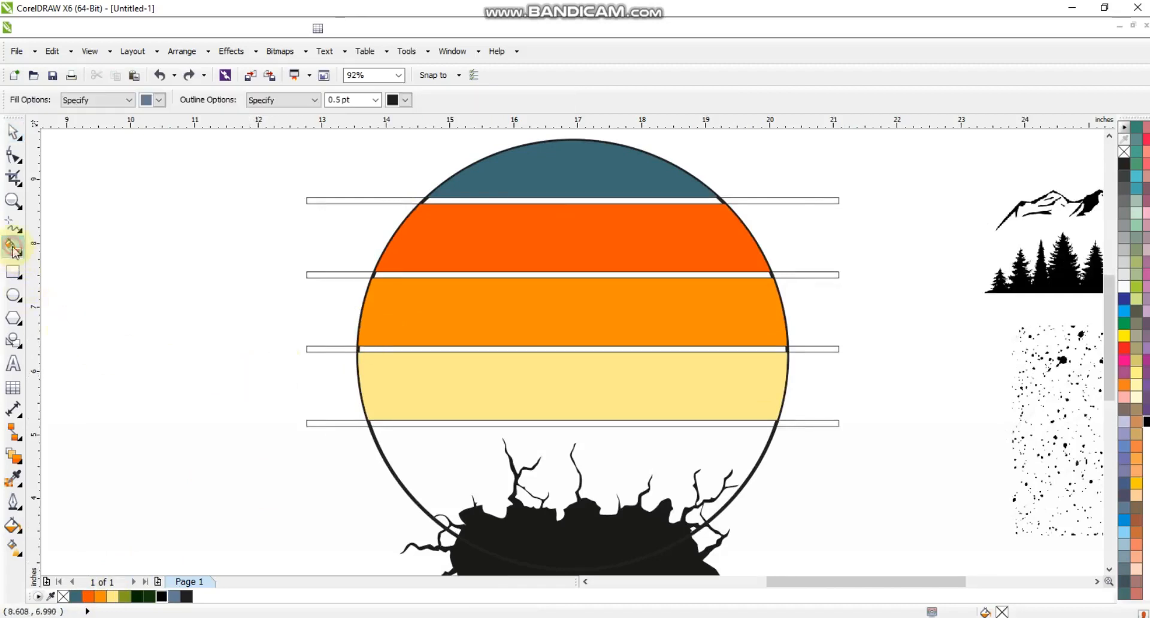
pyautogui.click(419, 446)
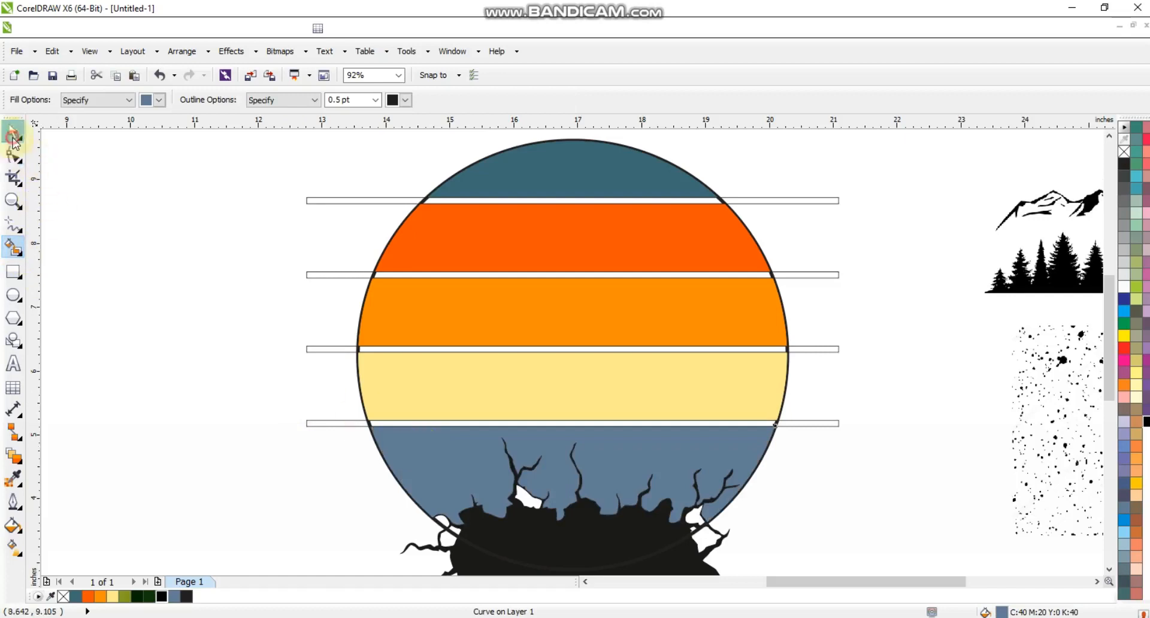
pyautogui.click(13, 135)
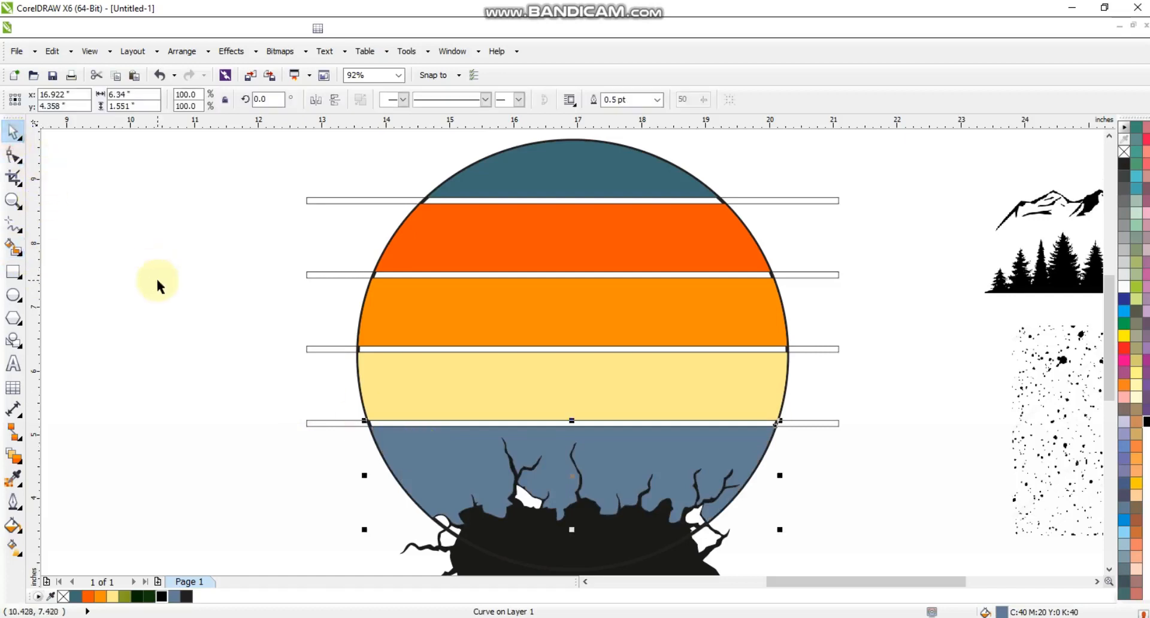
pyautogui.click(134, 595)
# Step: Fill the traced crack group with black and delete the welded bars crossing the circle
pyautogui.click(640, 530)
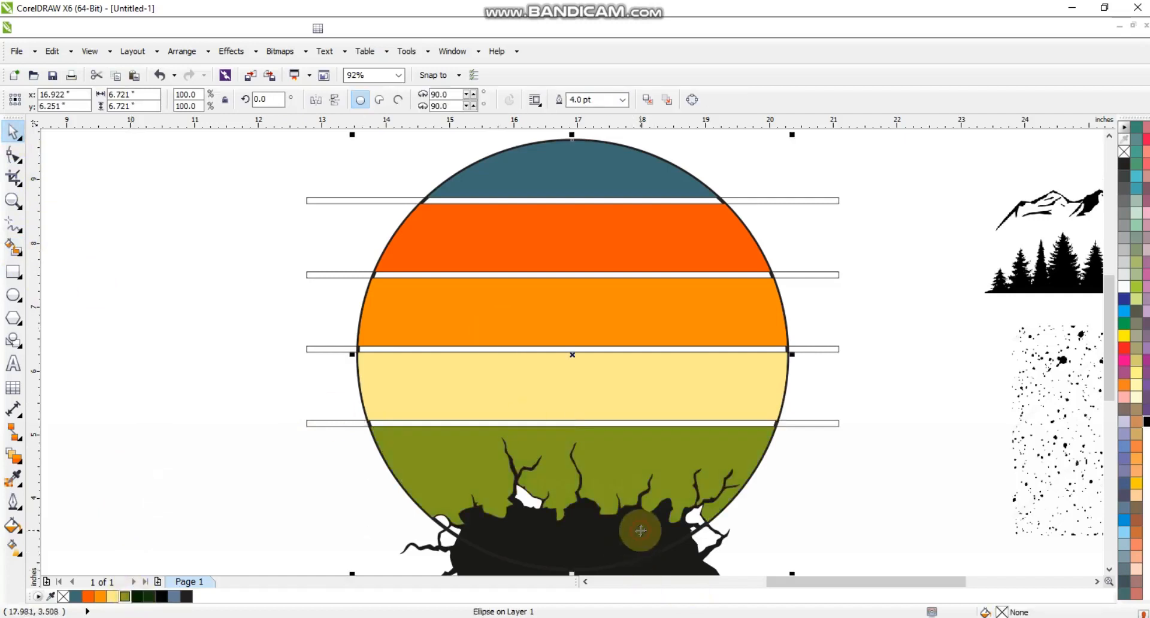
pyautogui.click(713, 542)
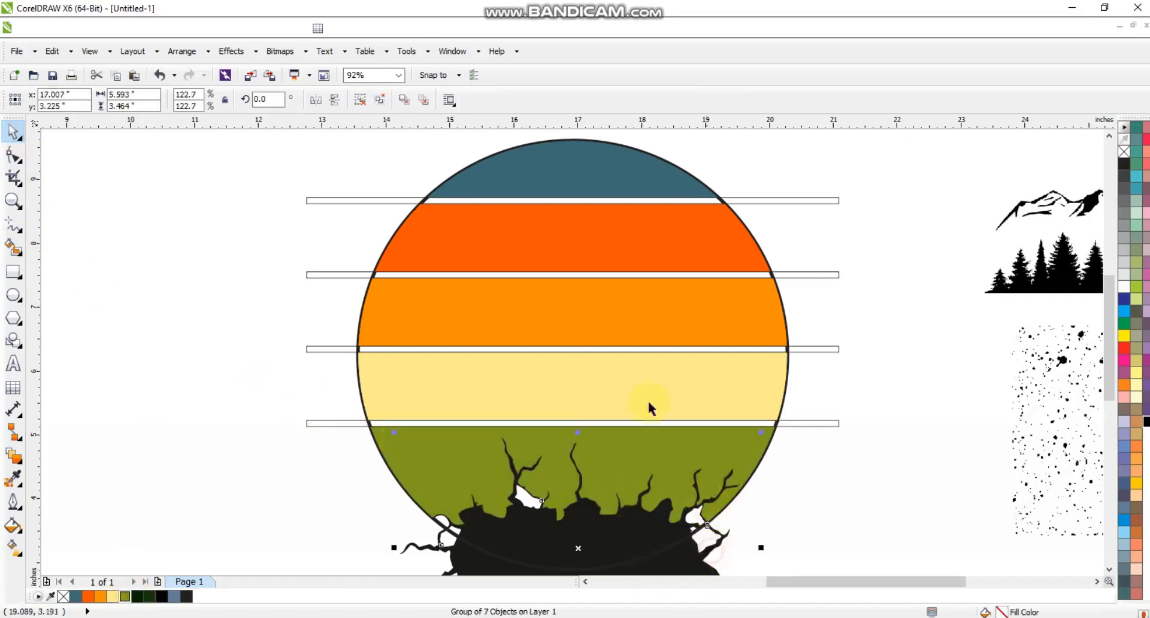
pyautogui.hotkey('shift', 'F2')
pyautogui.press('F3')
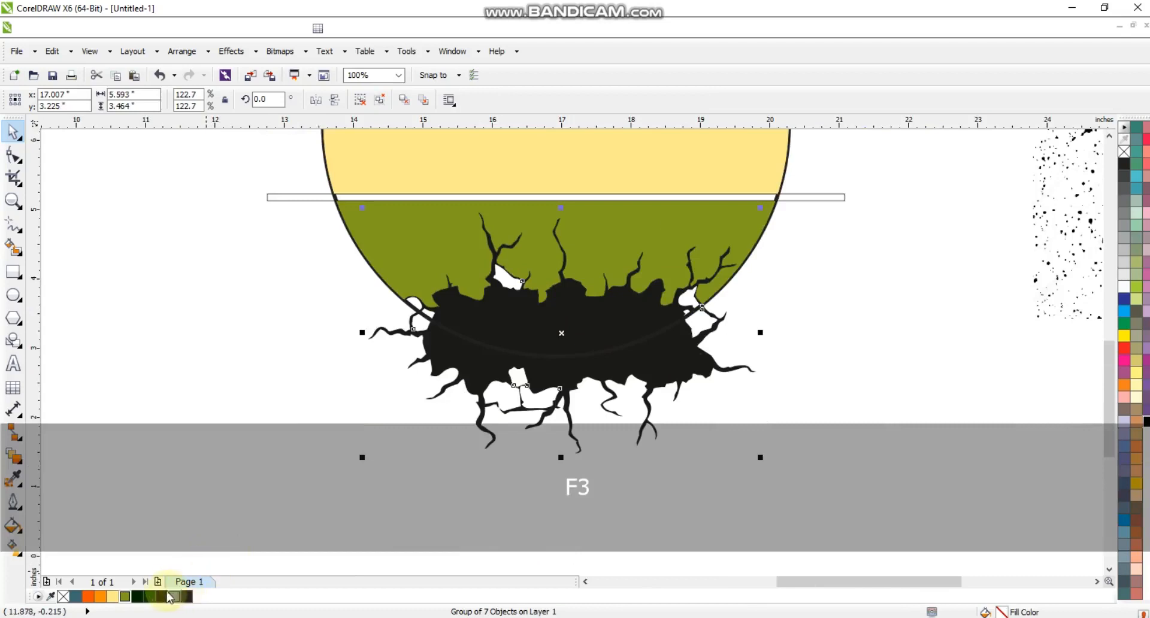
pyautogui.press('F3')
pyautogui.press('Escape')
pyautogui.click(655, 309)
pyautogui.press('Delete')
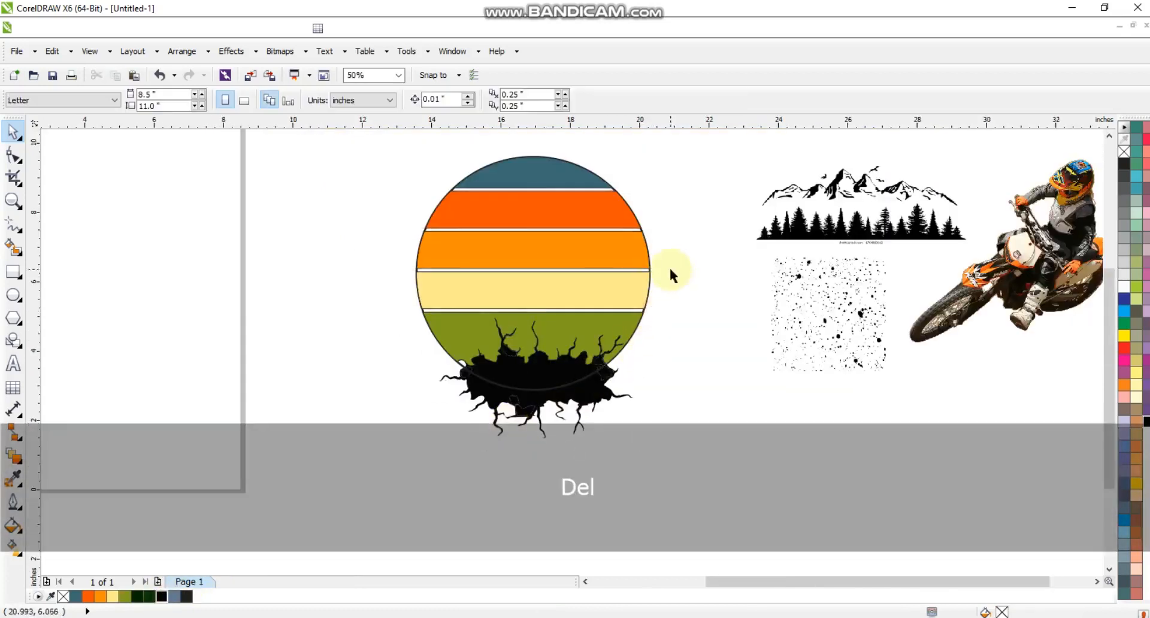
# Step: Fill the circle with near-black R5 G5 B5 behind the colored segments and remove the outlines from all sunset and crack shapes
pyautogui.click(614, 187)
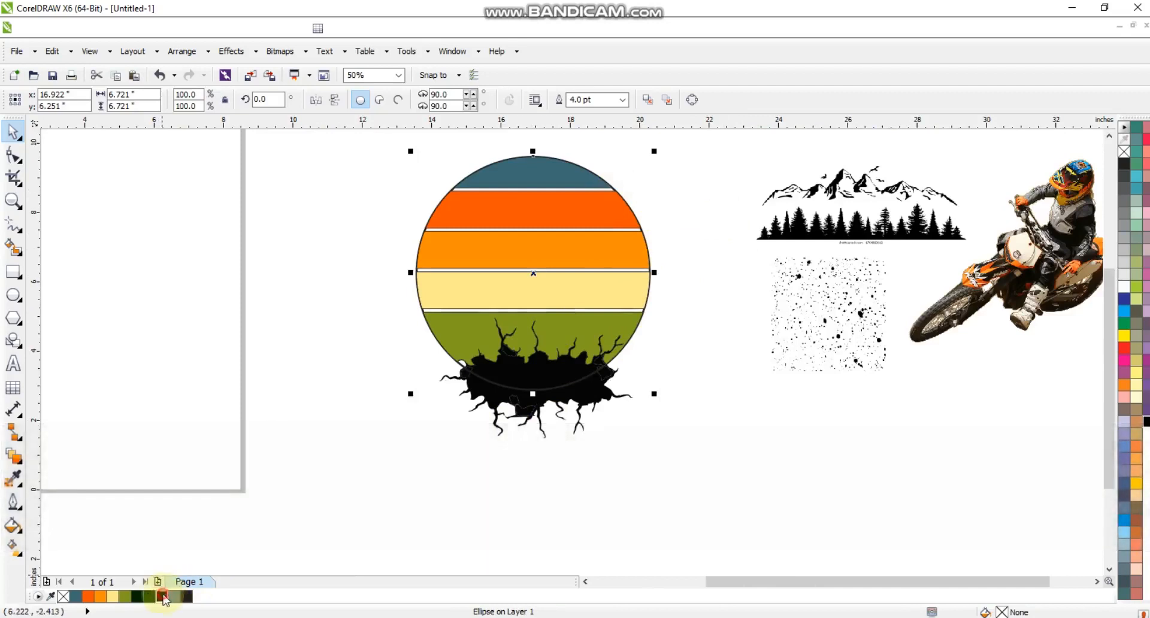
pyautogui.click(163, 596)
pyautogui.hotkey('shift', 'pagedown')
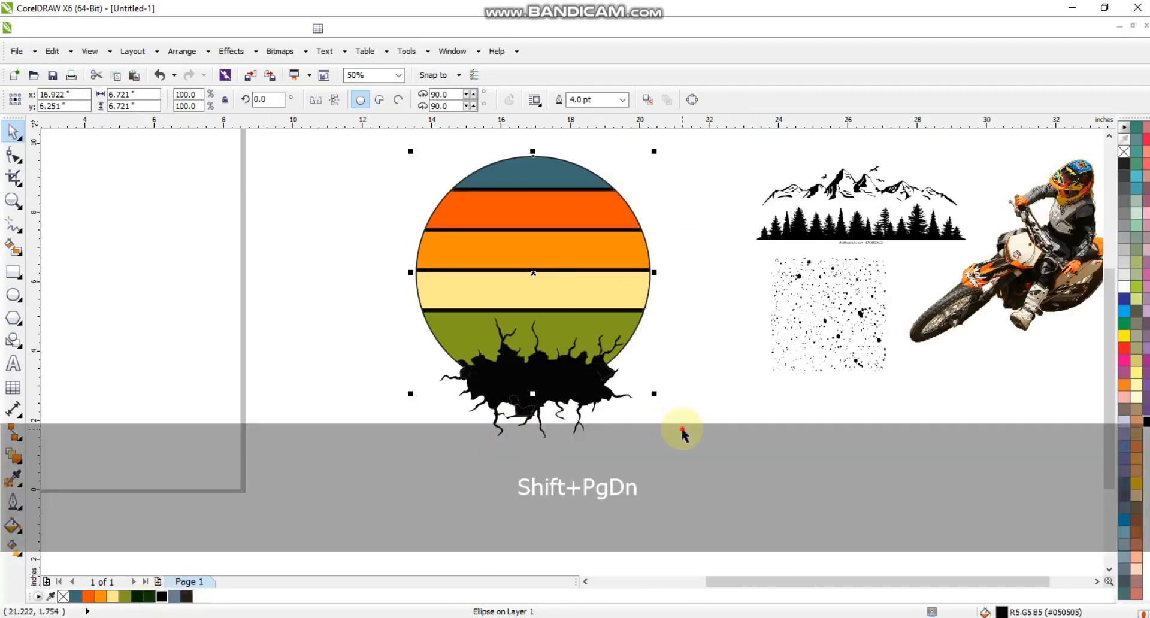
pyautogui.moveTo(693, 457); pyautogui.dragTo(347, 147)
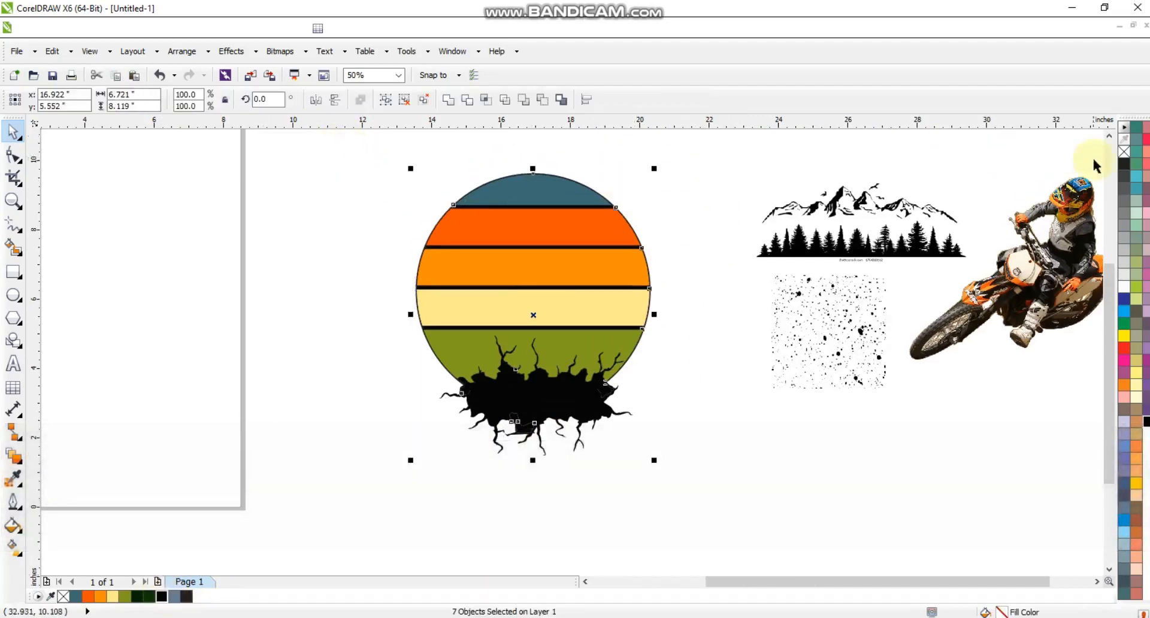
pyautogui.click(680, 162)
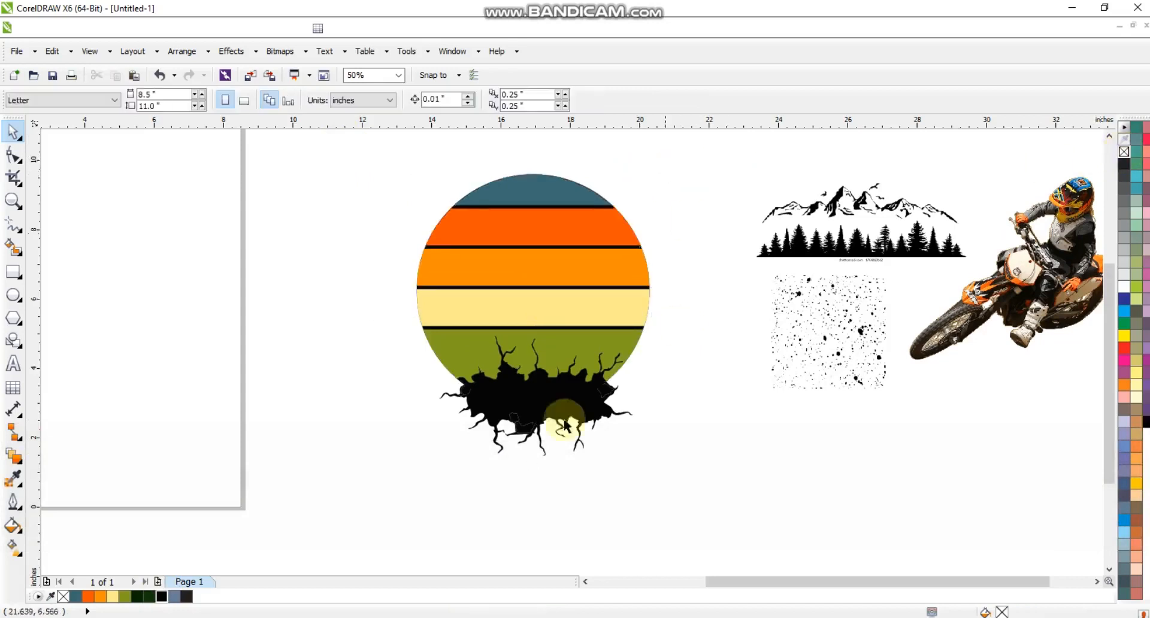
# Step: Ungroup the traced crack and delete the filler pieces covering the gaps along its lower, right and left edges
pyautogui.click(526, 433)
pyautogui.click(360, 99)
pyautogui.click(345, 361)
pyautogui.moveTo(452, 461); pyautogui.dragTo(559, 408)
pyautogui.press('Delete')
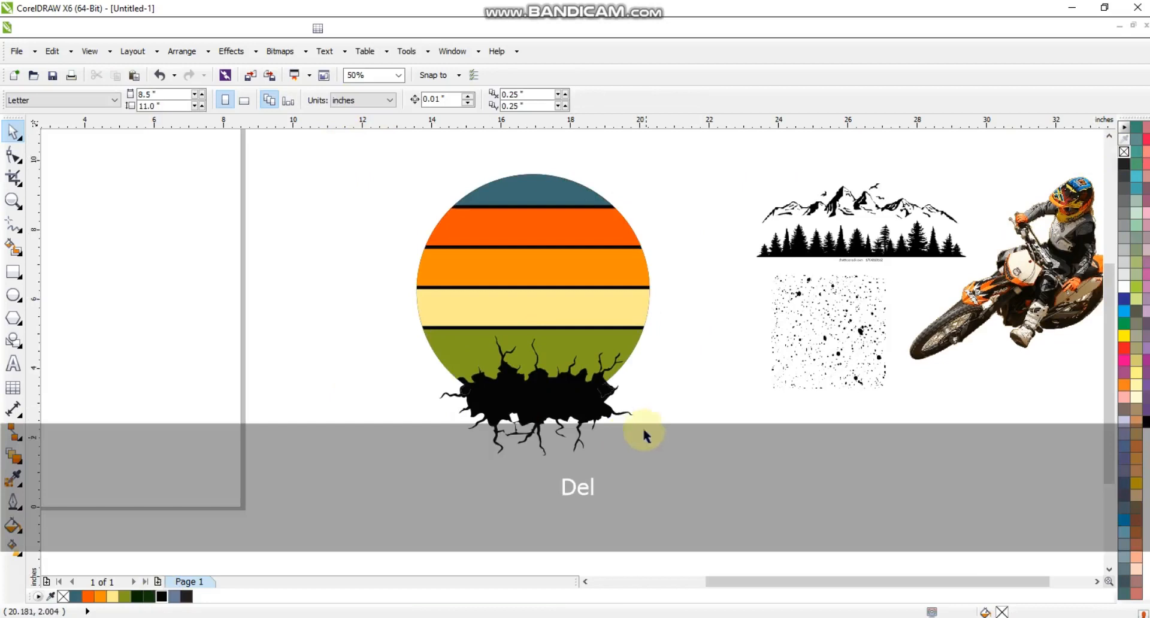
pyautogui.click(605, 390)
pyautogui.press('Delete')
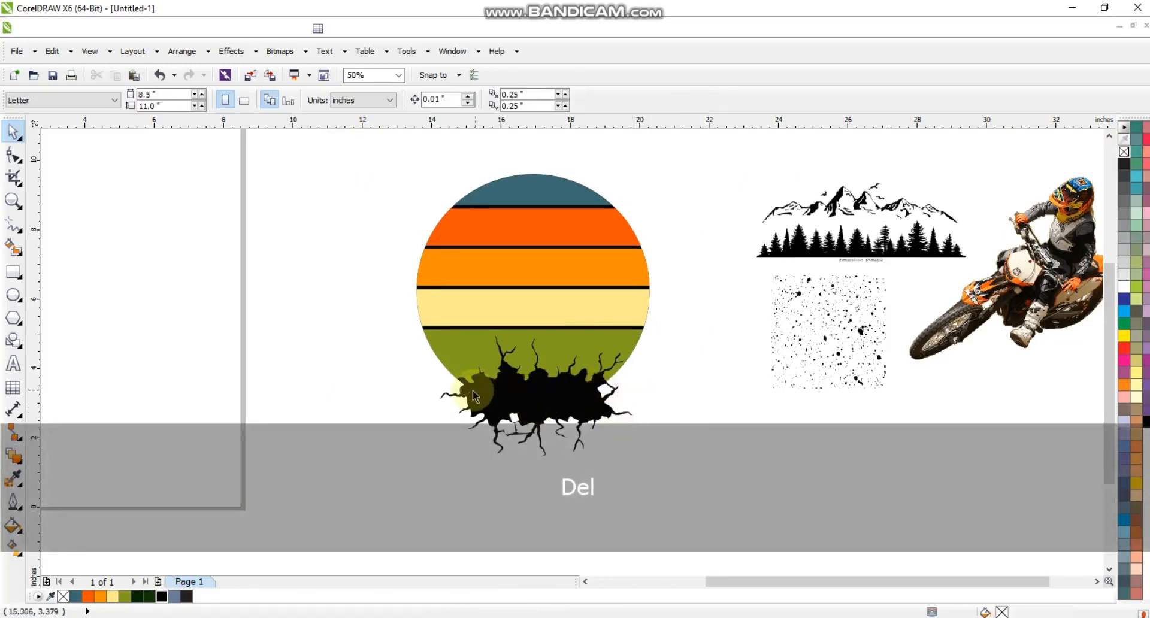
pyautogui.click(473, 395)
pyautogui.press('Delete')
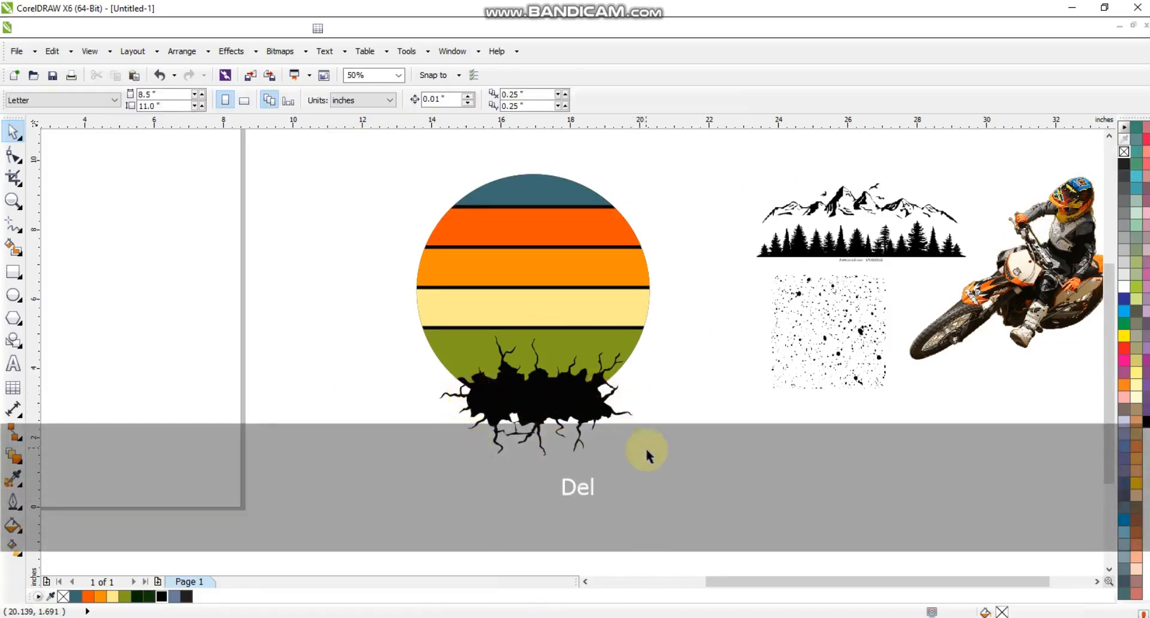
pyautogui.moveTo(674, 463); pyautogui.dragTo(383, 326)
pyautogui.click(670, 464)
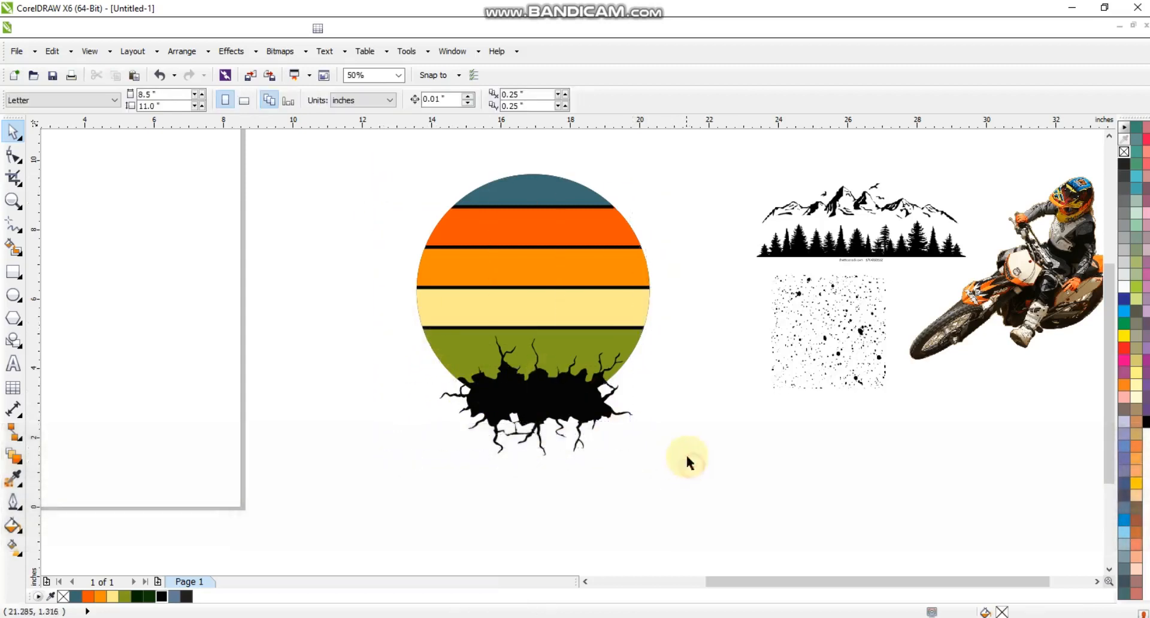
# Step: Select the five colored segments and PowerClip them inside the black circle
pyautogui.click(823, 346)
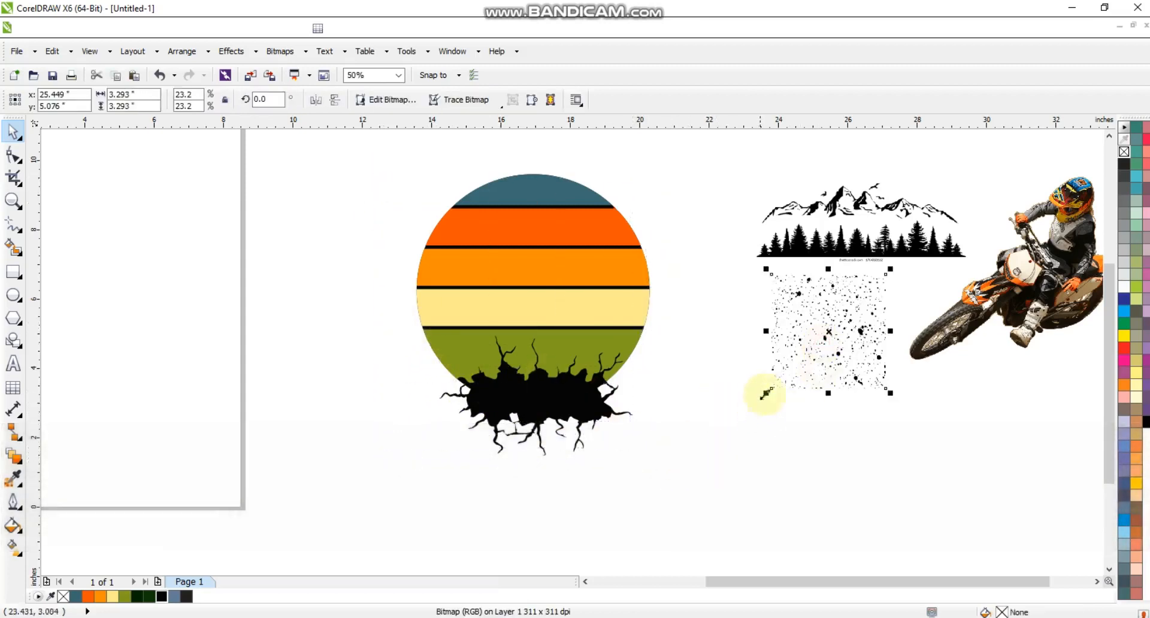
pyautogui.click(627, 346)
pyautogui.keyDown('shift'); pyautogui.click(617, 311); pyautogui.keyUp('shift')
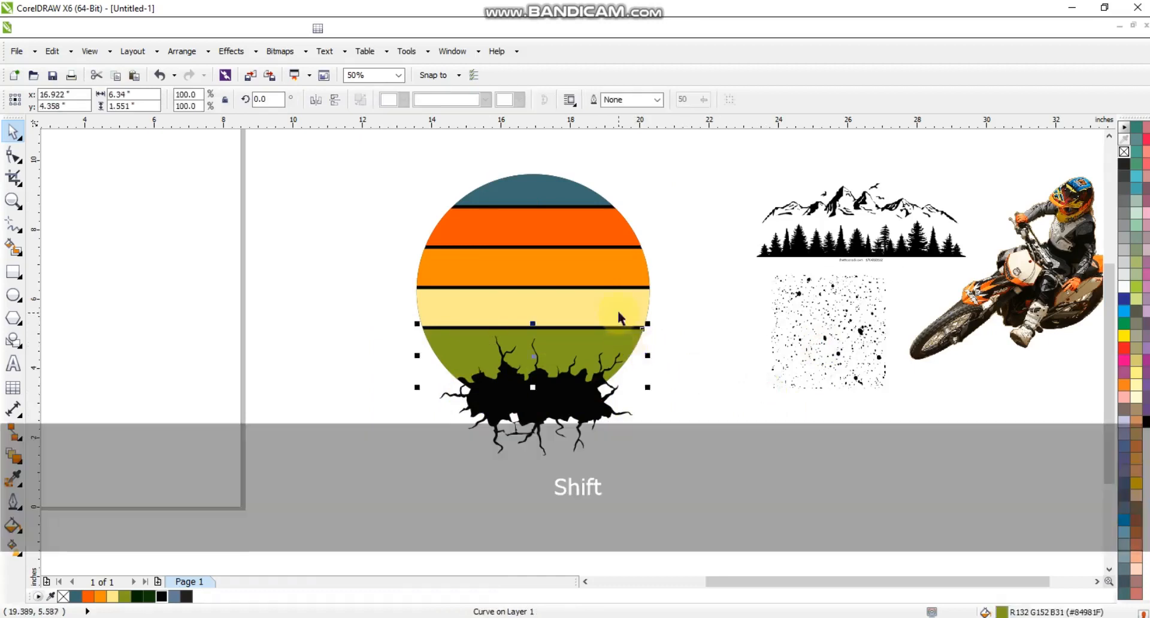
pyautogui.keyDown('shift'); pyautogui.click(604, 272); pyautogui.keyUp('shift')
pyautogui.keyDown('shift'); pyautogui.click(593, 231); pyautogui.keyUp('shift')
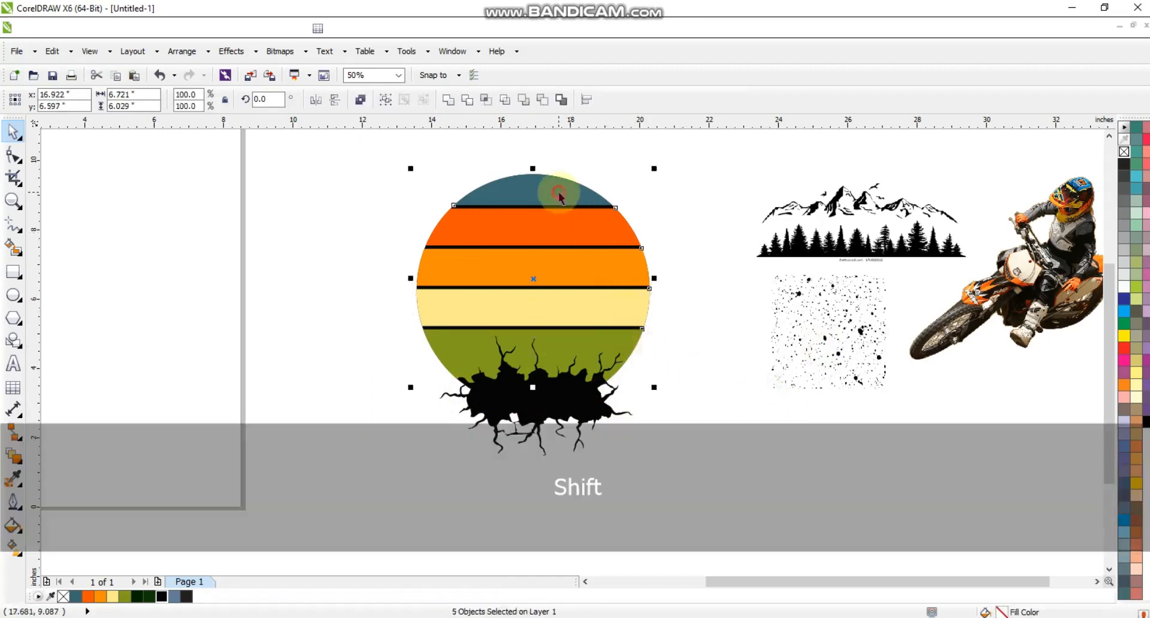
pyautogui.hotkey('shift', 'pagedown')
pyautogui.press('w')
pyautogui.click(558, 190)
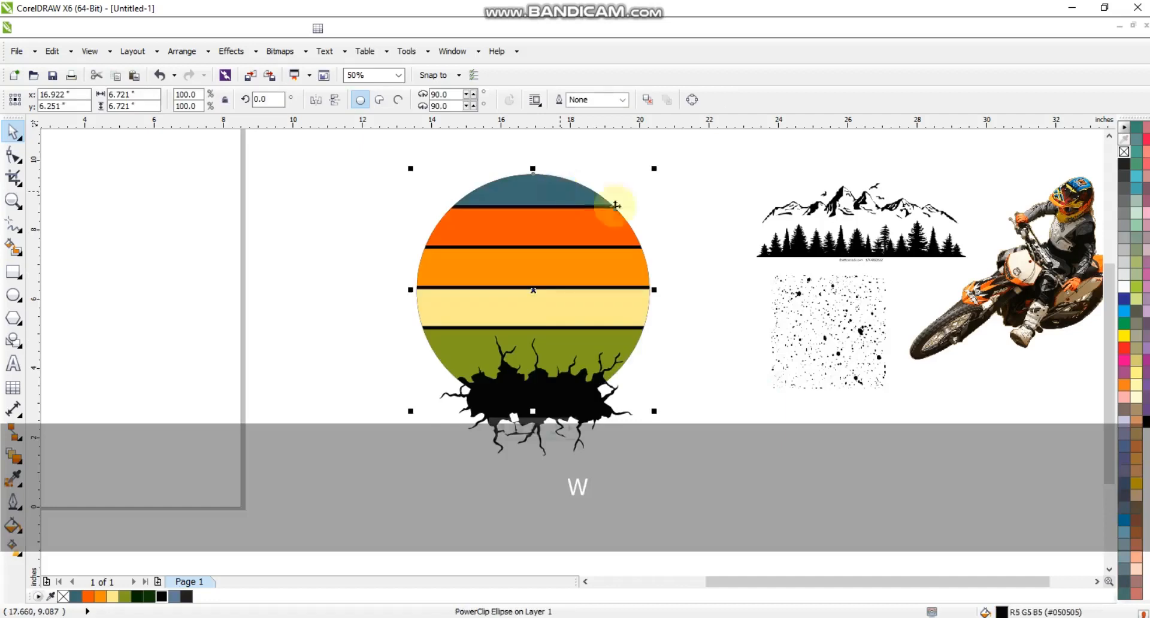
# Step: Vectorize the splatter bitmap with Outline Trace, reducing the oversized bitmap
pyautogui.click(796, 340)
pyautogui.hotkey('shift', 'F2')
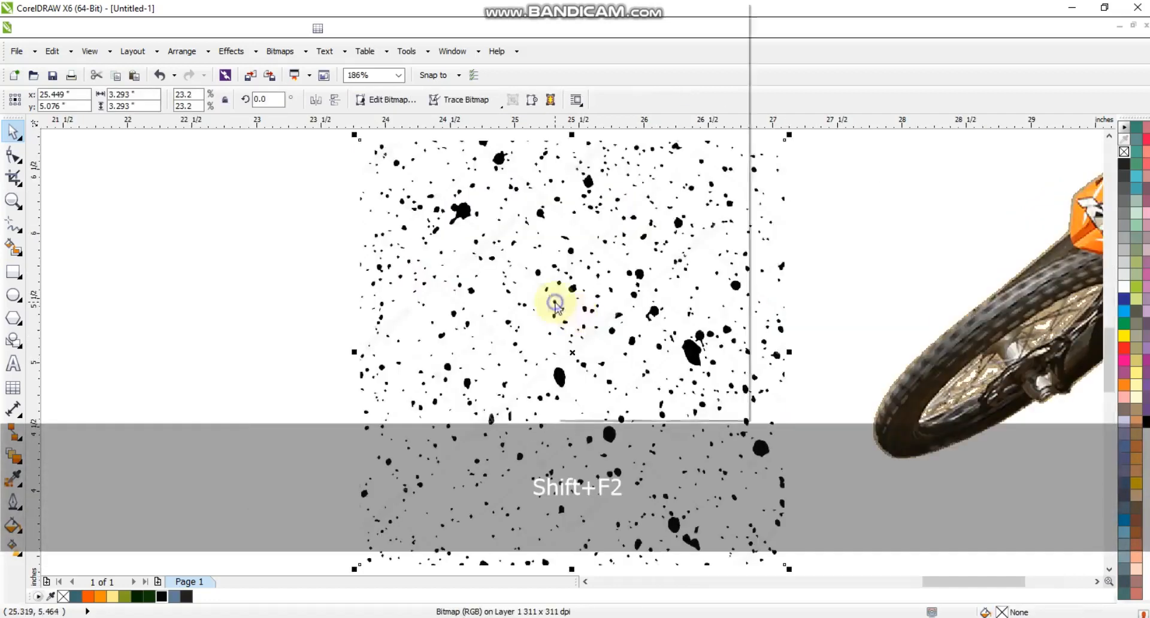
pyautogui.rightClick(556, 300)
pyautogui.moveTo(605, 79)
pyautogui.click(804, 142)
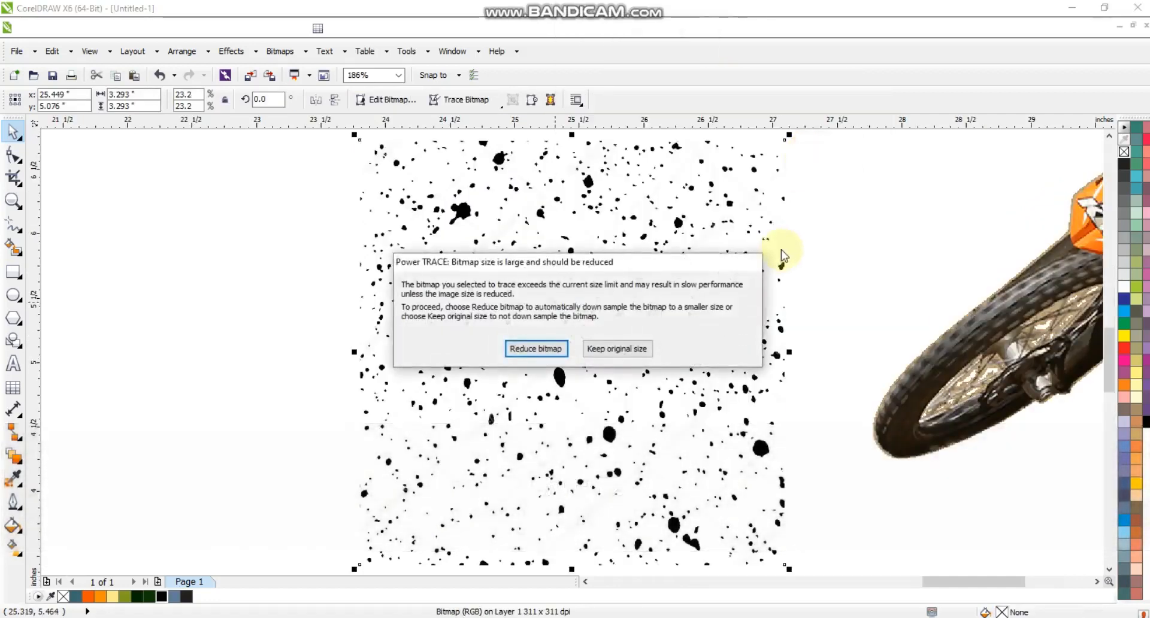
pyautogui.click(563, 347)
pyautogui.click(757, 498)
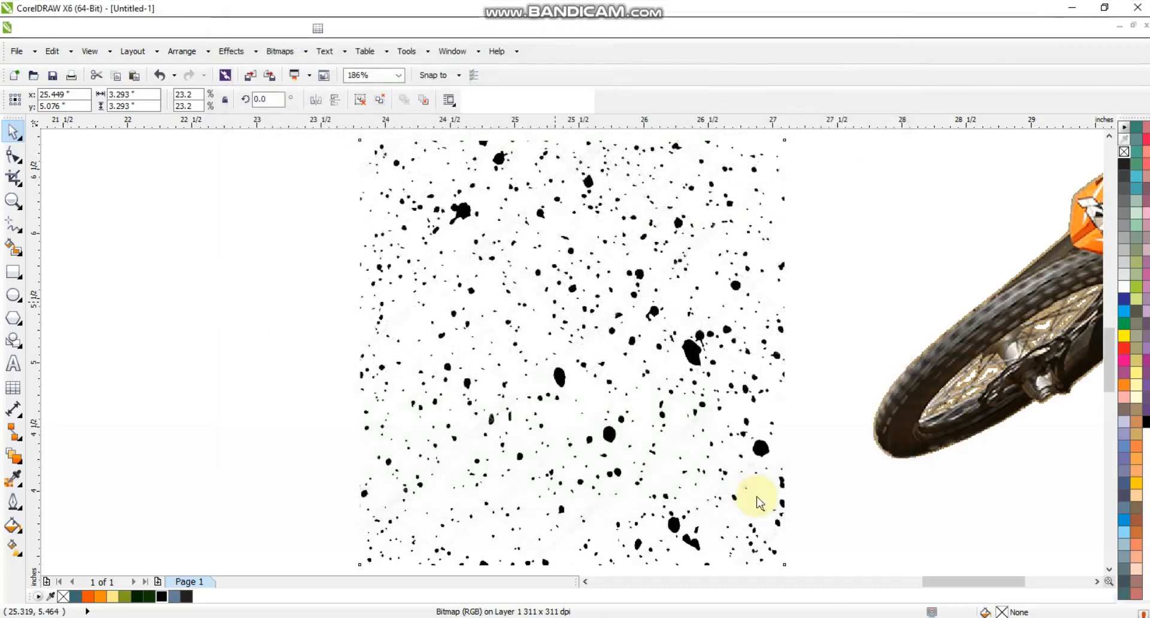
# Step: Ungroup the traced splatter, then group the dots of its left part and move that strip toward the circle
pyautogui.click(360, 100)
pyautogui.scroll(-3, 479, 321)
pyautogui.press('Escape')
pyautogui.moveTo(385, 222); pyautogui.dragTo(510, 488)
pyautogui.hotkey('ctrl', 'g')
pyautogui.moveTo(475, 365); pyautogui.dragTo(366, 365)
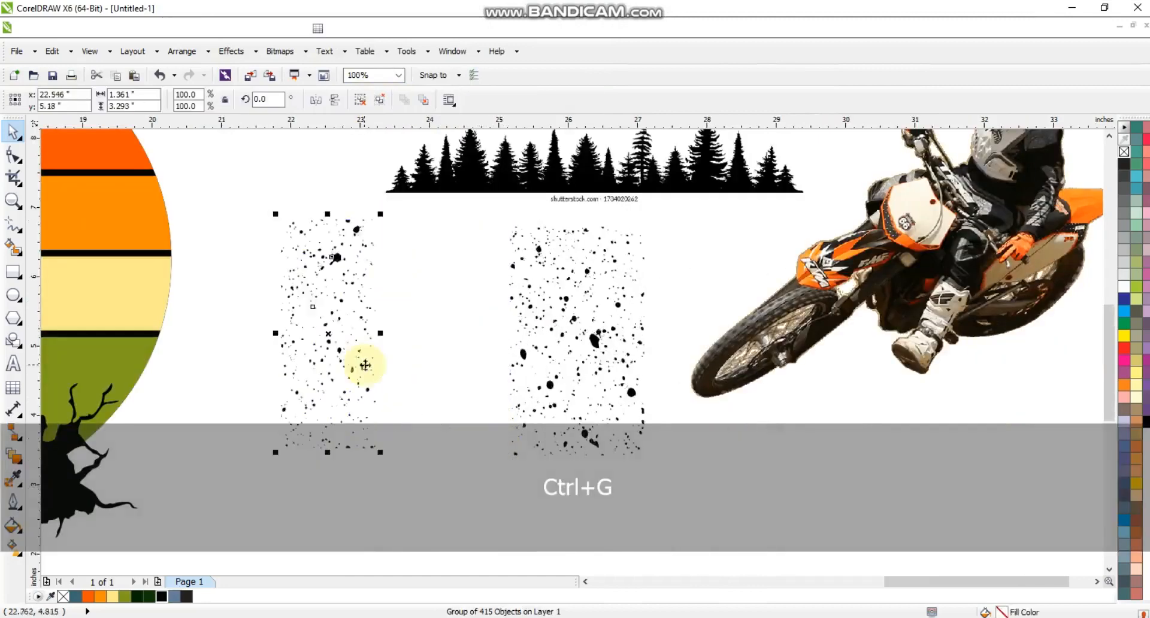
# Step: Rotate the separated splatter strip to 270 degrees so that it lies horizontally
pyautogui.press('F3')
pyautogui.click(383, 298)
pyautogui.click(362, 301)
pyautogui.click(366, 303)
pyautogui.moveTo(372, 308); pyautogui.dragTo(390, 375)
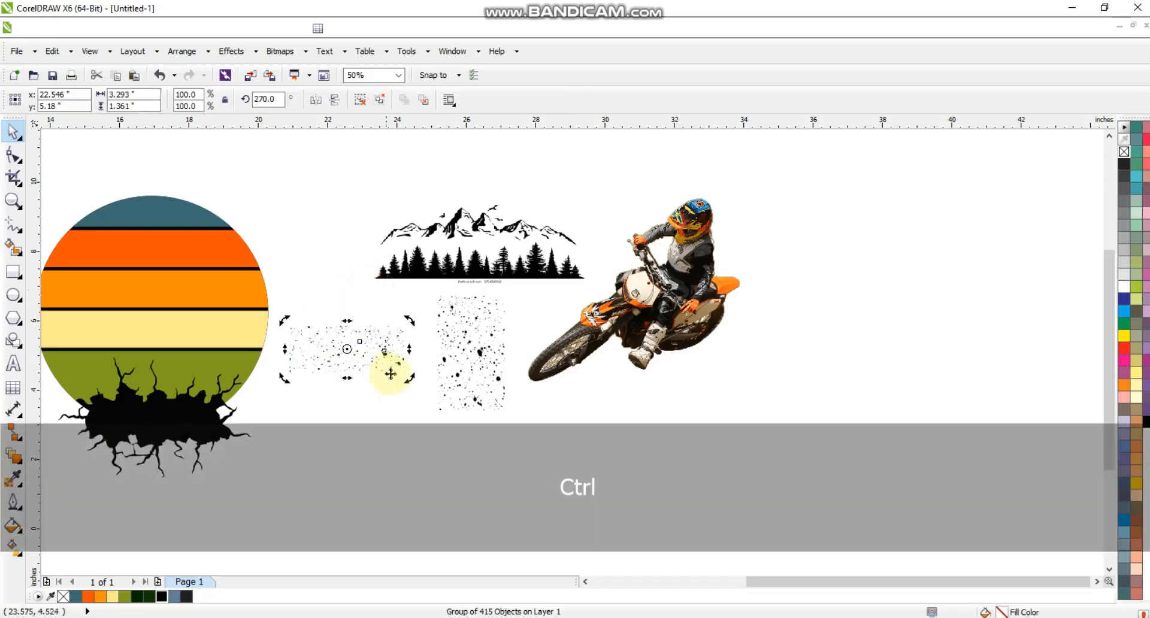
# Step: Duplicate the horizontal splatter strip end to end on its right side and group both strips
pyautogui.hotkey('shift', 'F2')
pyautogui.press('F3')
pyautogui.press('Escape')
pyautogui.moveTo(562, 334); pyautogui.dragTo(1015, 369)
pyautogui.keyDown('shift'); pyautogui.click(732, 361); pyautogui.keyUp('shift')
pyautogui.hotkey('ctrl', 'g')
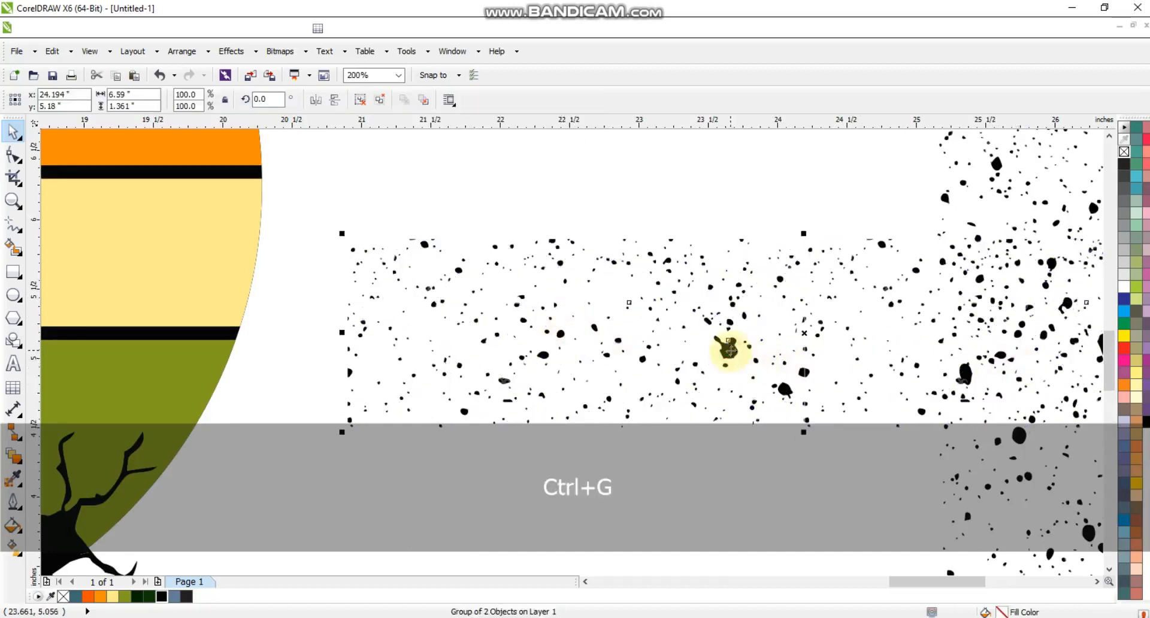
# Step: Place the widened splatter strip over the top of the circle and repeat copies downward to make four rows
pyautogui.press('F3')
pyautogui.moveTo(730, 347); pyautogui.dragTo(486, 258)
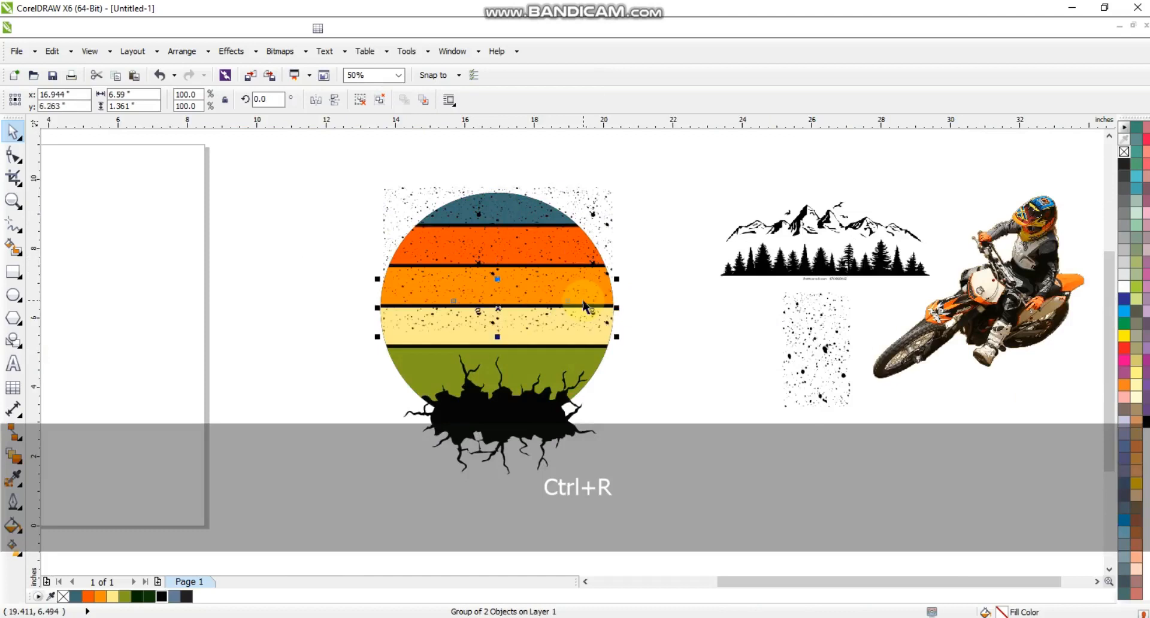
pyautogui.hotkey('ctrl', 'r')
# Step: Select the four splatter rows and PowerClip them inside the striped sunset circle
pyautogui.keyDown('shift'); pyautogui.click(600, 315); pyautogui.keyUp('shift')
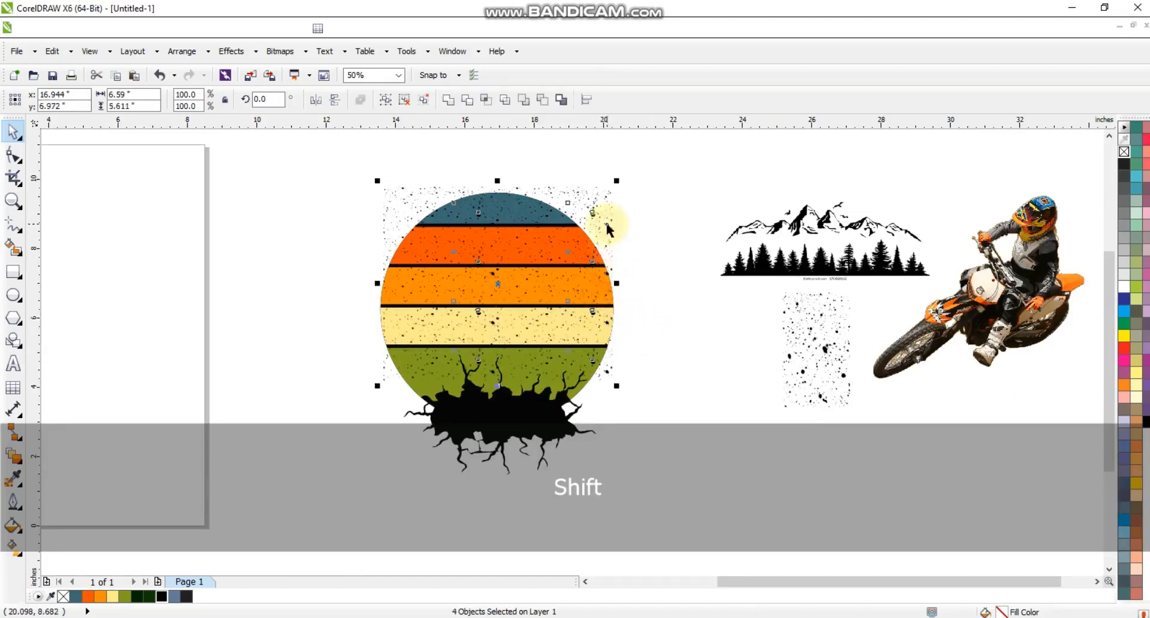
pyautogui.hotkey('shift', 'pagedown')
pyautogui.press('w')
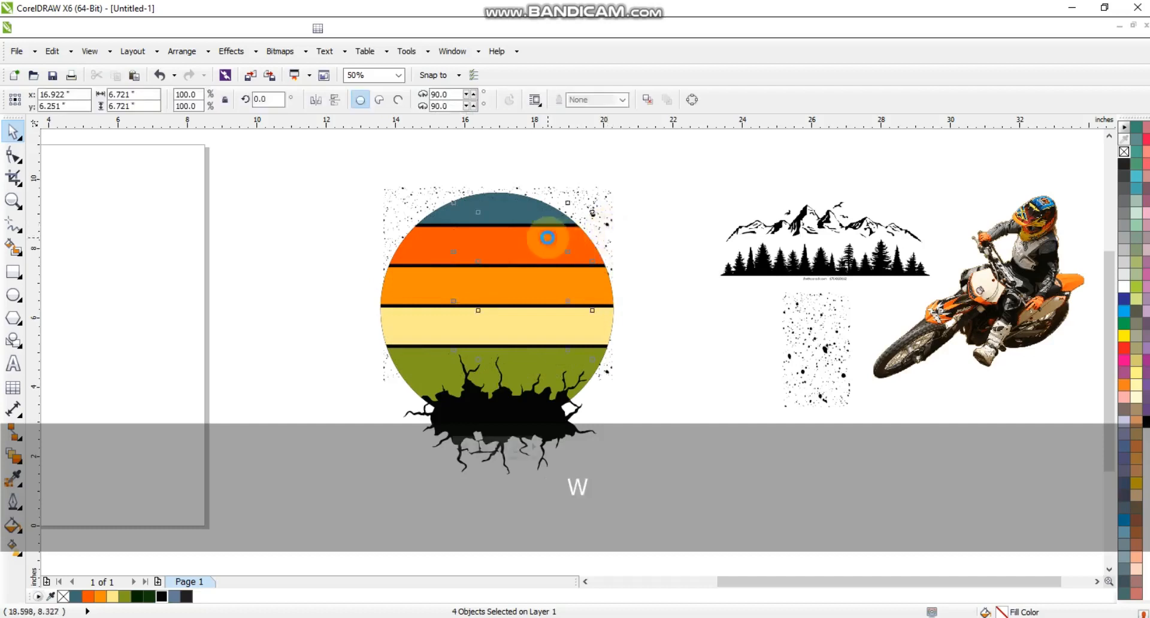
pyautogui.click(547, 237)
pyautogui.click(646, 239)
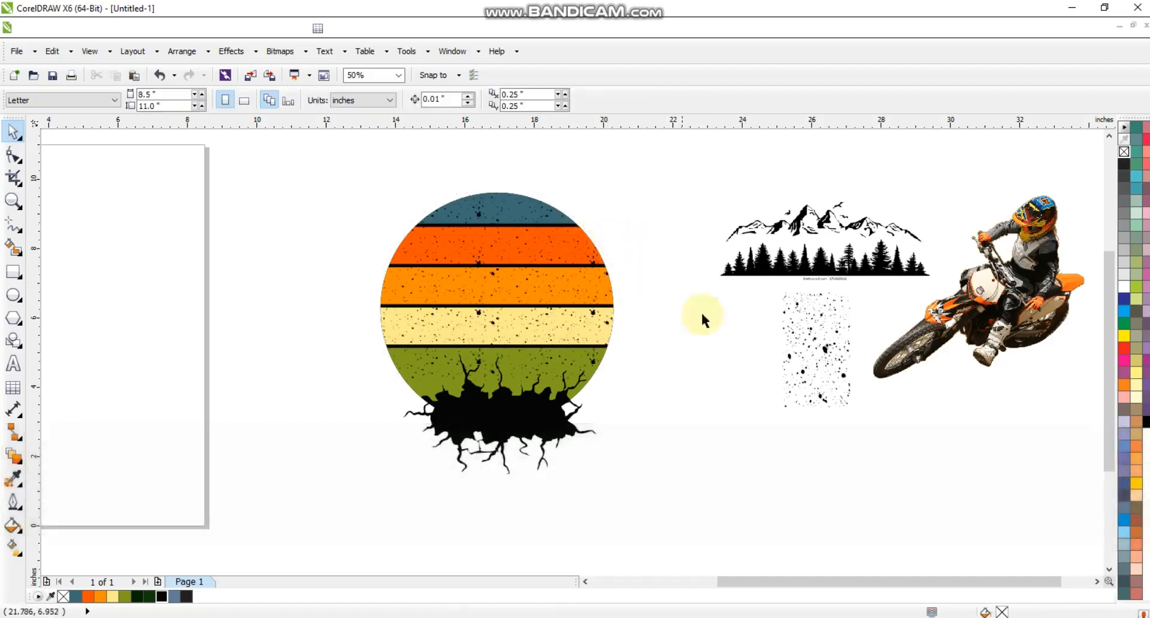
# Step: Convert the motocross rider image to a 300 dpi CMYK Color (32-bit) bitmap with anti-aliasing and a transparent background
pyautogui.click(971, 315)
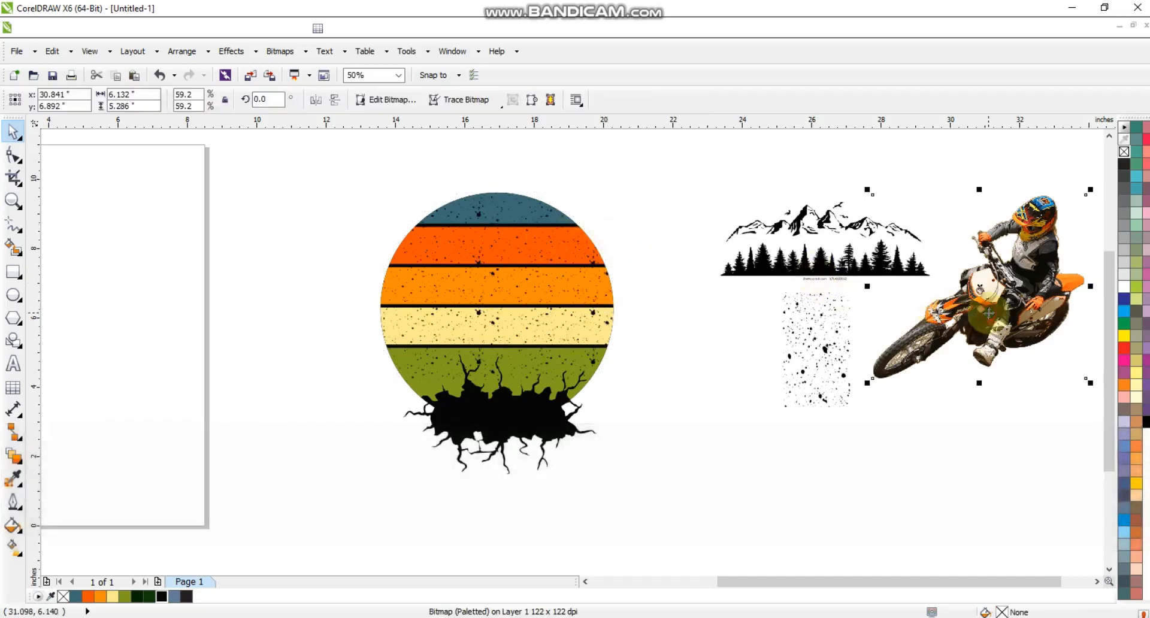
pyautogui.hotkey('shift', 'F2')
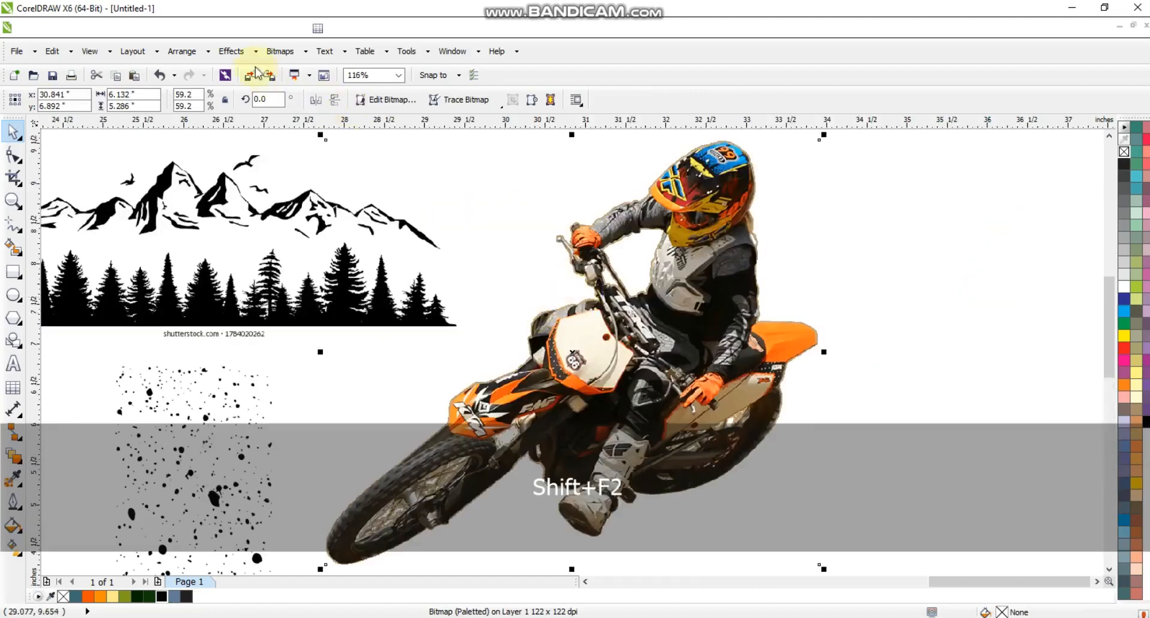
pyautogui.click(276, 48)
pyautogui.click(288, 13)
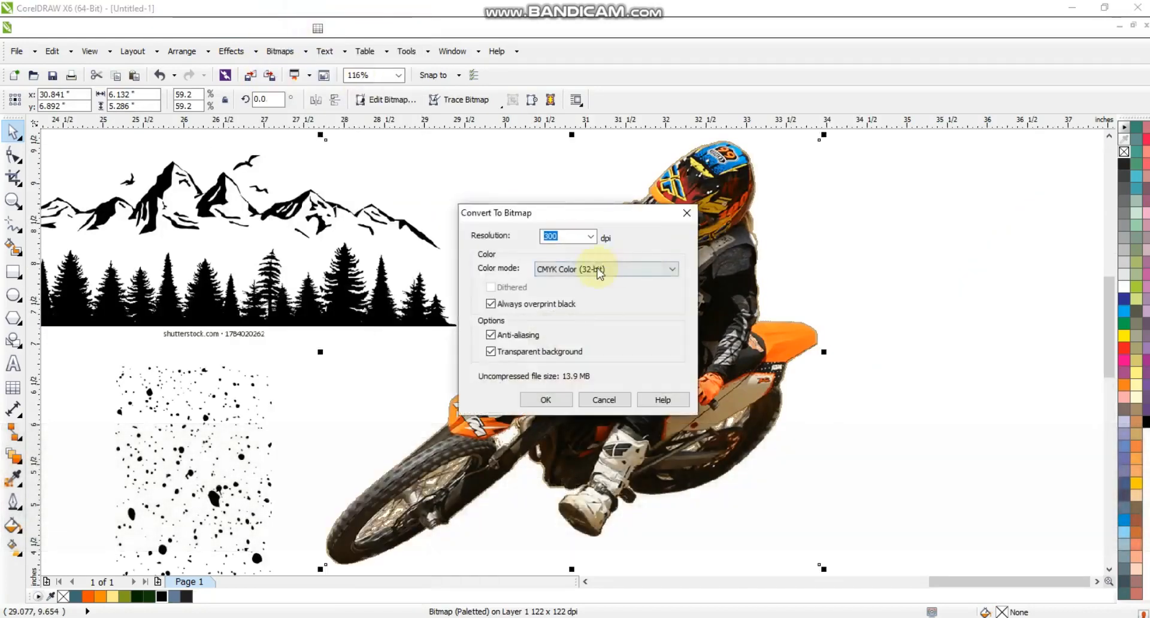
pyautogui.click(568, 392)
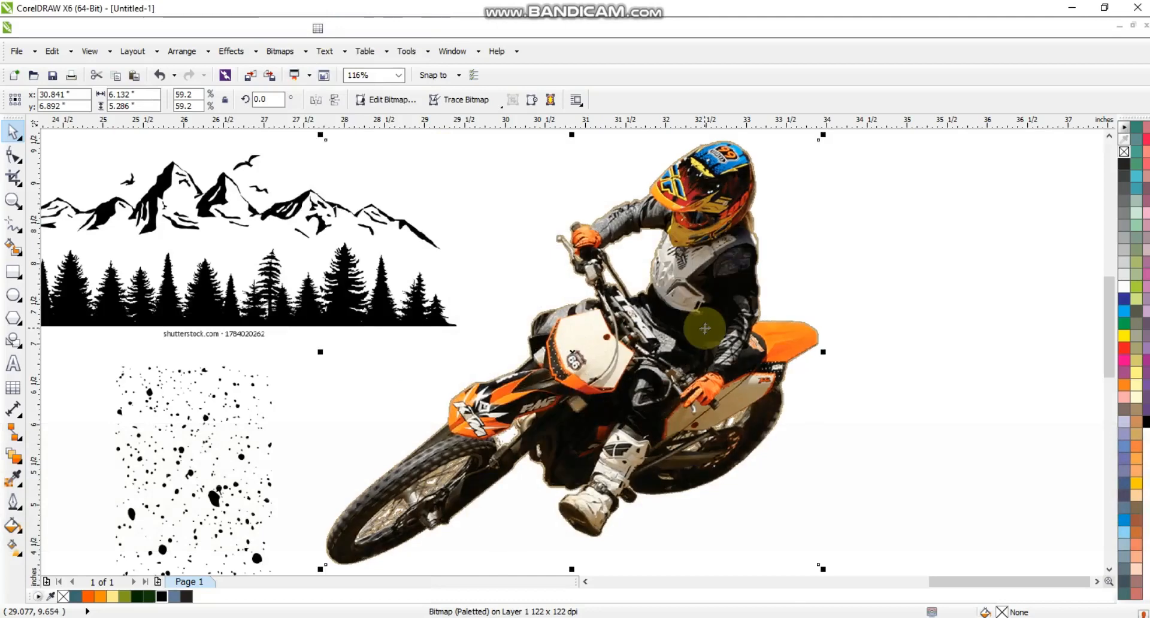
# Step: Vectorize the rider bitmap with Outline Trace as a low quality image, removing the background and deleting the original image
pyautogui.rightClick(705, 329)
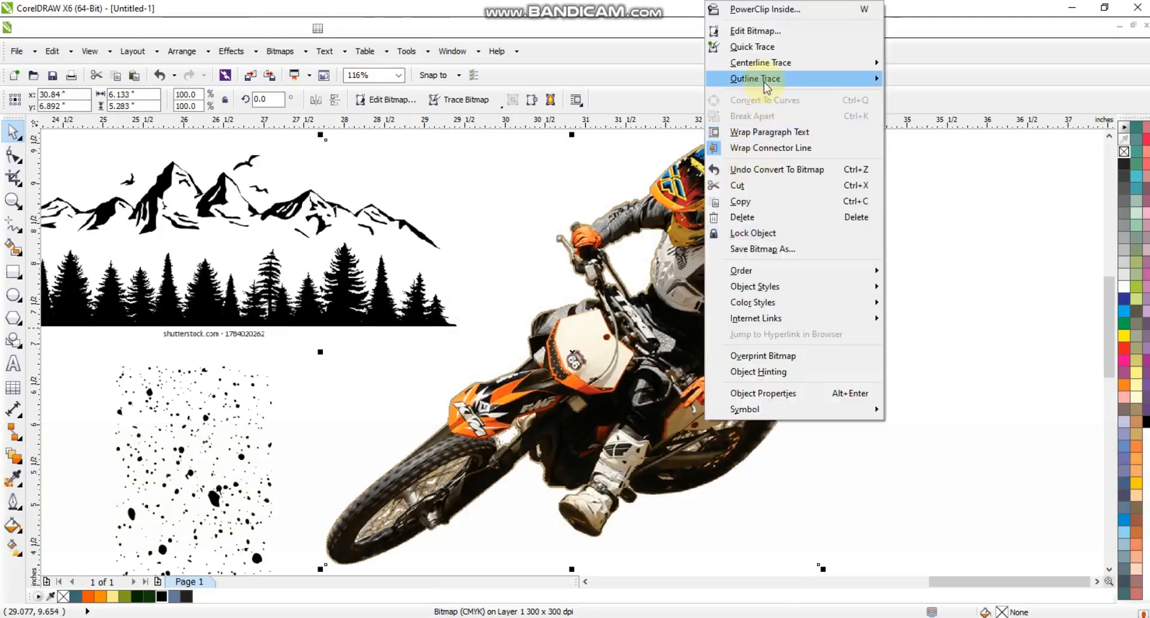
pyautogui.moveTo(767, 78)
pyautogui.click(939, 159)
pyautogui.click(516, 345)
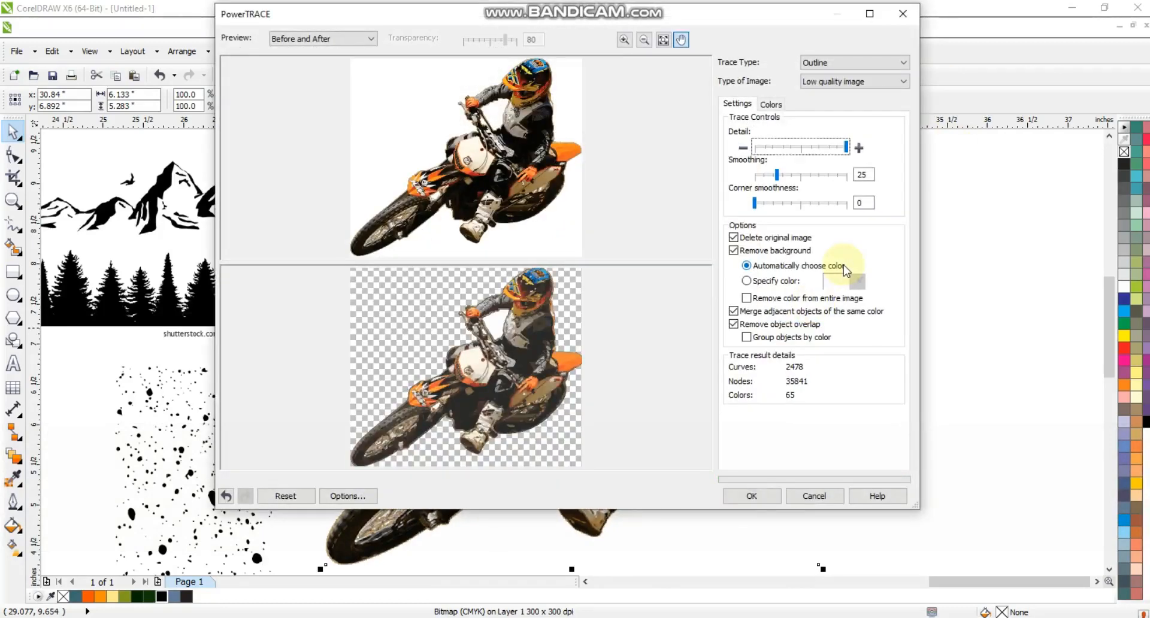
pyautogui.click(753, 496)
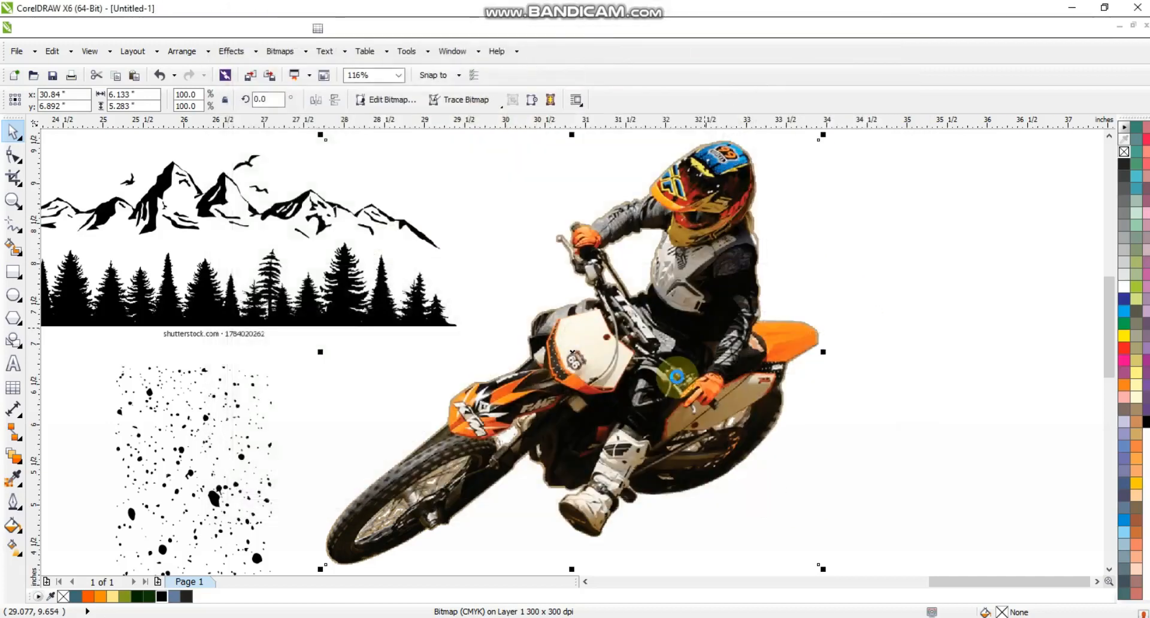
pyautogui.click(678, 375)
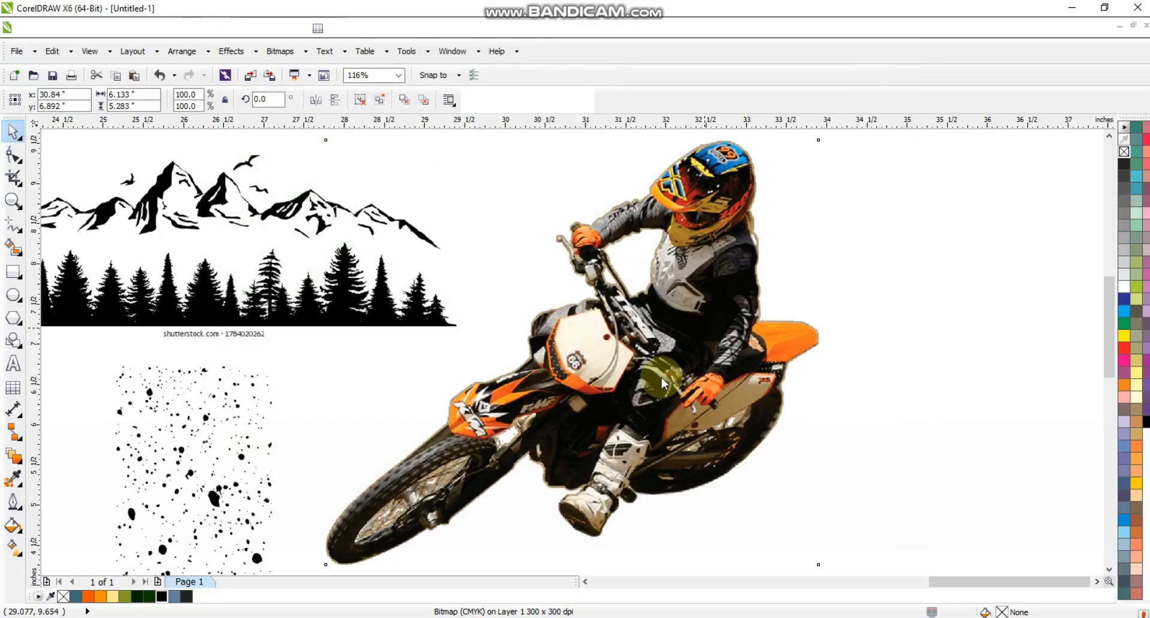
pyautogui.click(661, 377)
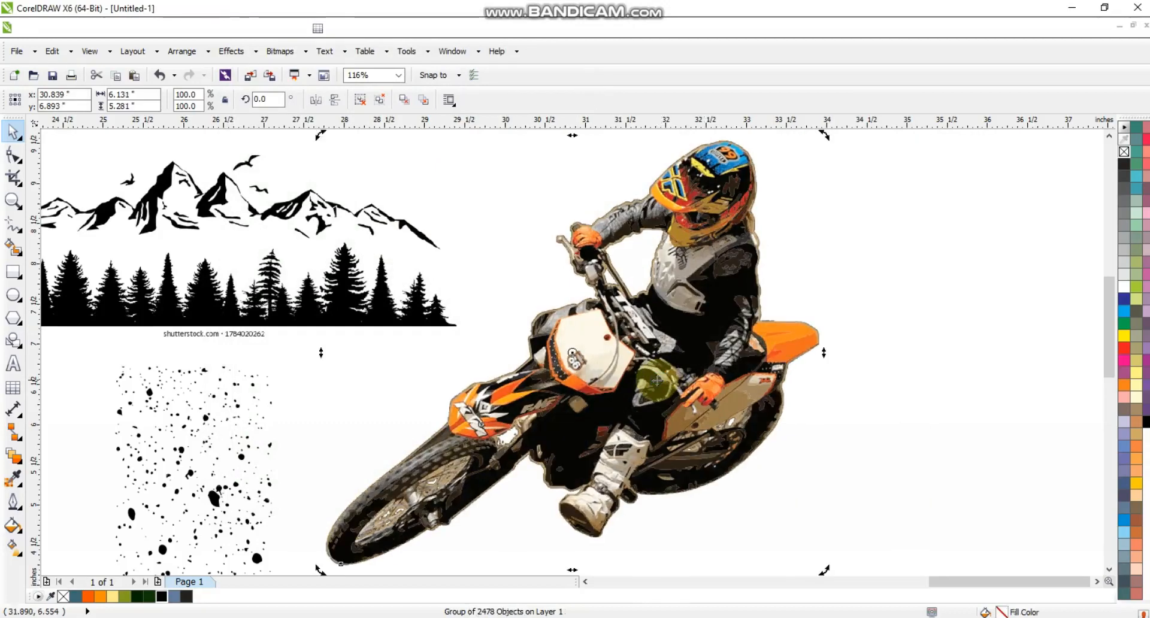
# Step: Move the traced rider clear of the mountains, ungroup it, and delete the leftover white background piece between the arm and torso
pyautogui.press('F3')
pyautogui.moveTo(649, 372); pyautogui.dragTo(820, 376)
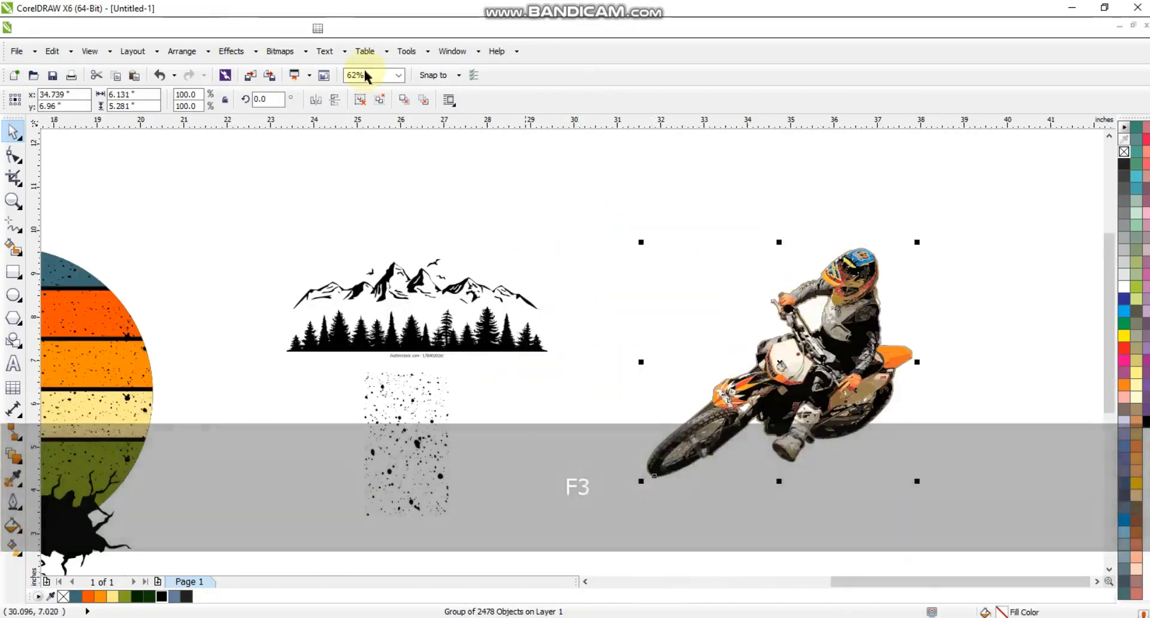
pyautogui.click(360, 100)
pyautogui.press('Escape')
pyautogui.click(811, 316)
pyautogui.press('Delete')
# Step: Group all the rider pieces, then place the group in front of the striped circle and crack
pyautogui.moveTo(965, 228); pyautogui.dragTo(642, 495)
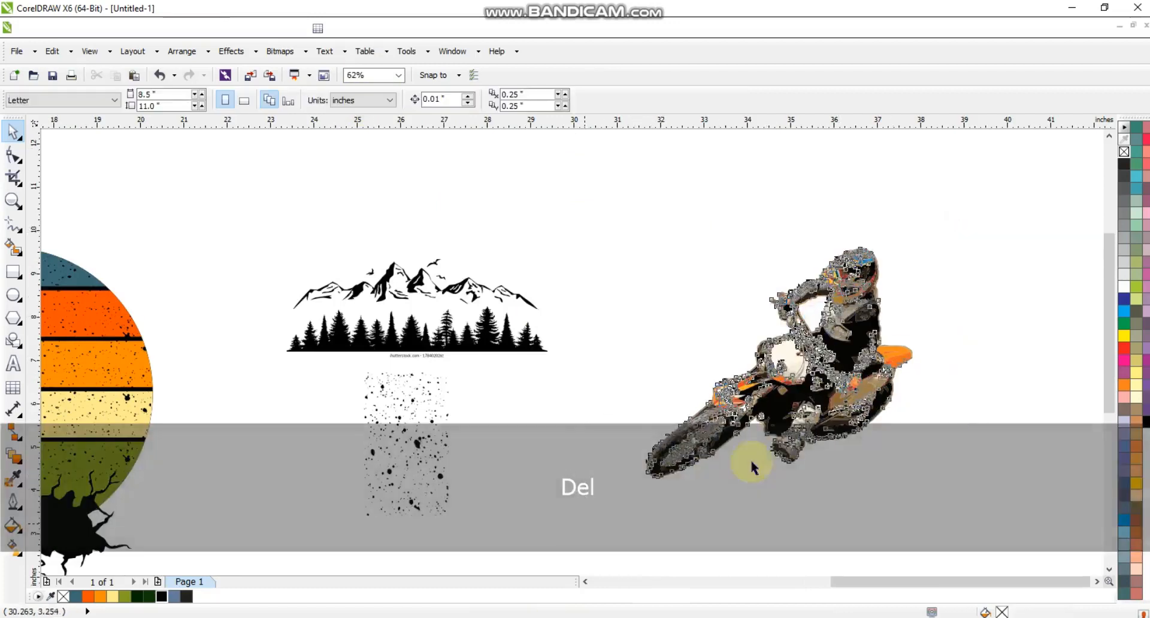
pyautogui.hotkey('ctrl', 'g')
pyautogui.moveTo(858, 334); pyautogui.dragTo(134, 367)
pyautogui.press('F4')
pyautogui.moveTo(454, 331); pyautogui.dragTo(436, 375)
pyautogui.hotkey('shift', 'pageup')
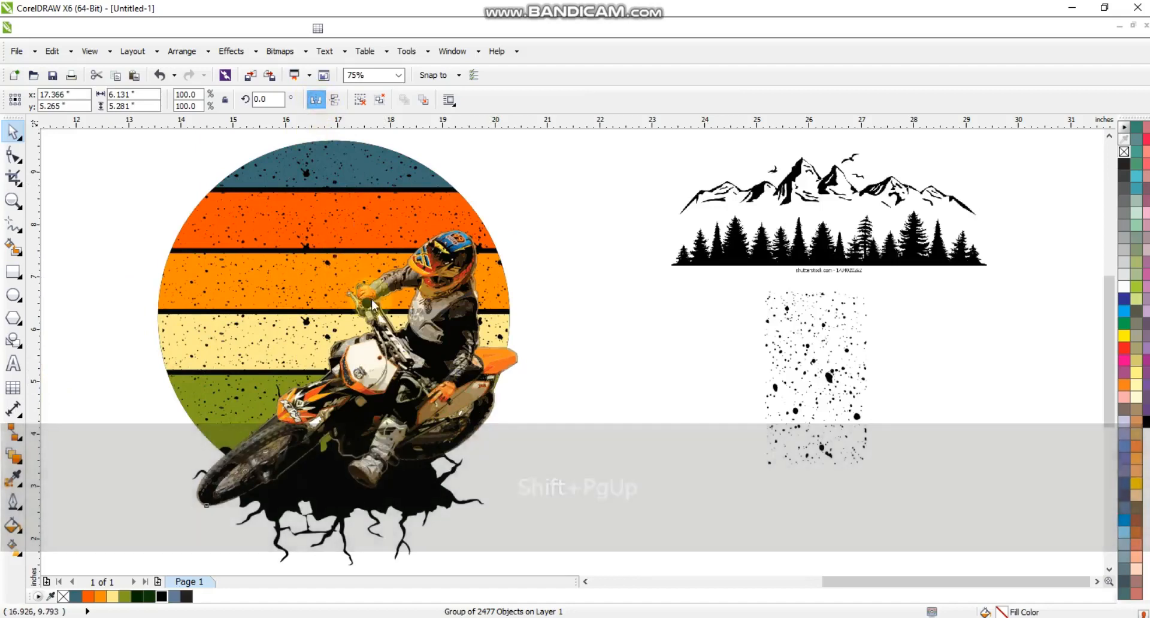
# Step: Mirror the rider horizontally, enlarge it slightly, and reposition it over the circle and crack
pyautogui.click(316, 100)
pyautogui.moveTo(522, 224); pyautogui.dragTo(536, 209)
pyautogui.moveTo(364, 381); pyautogui.dragTo(373, 380)
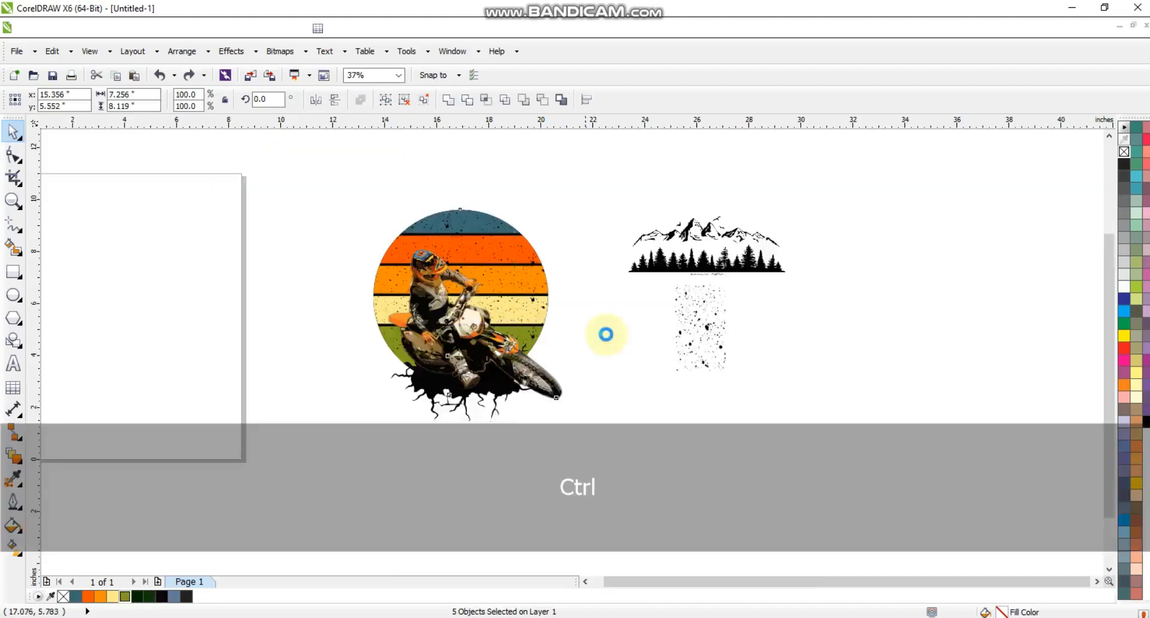
# Step: Delete the spare mountain, forest and splatter artwork beside the finished design
pyautogui.click(609, 337)
pyautogui.moveTo(583, 180); pyautogui.dragTo(810, 440)
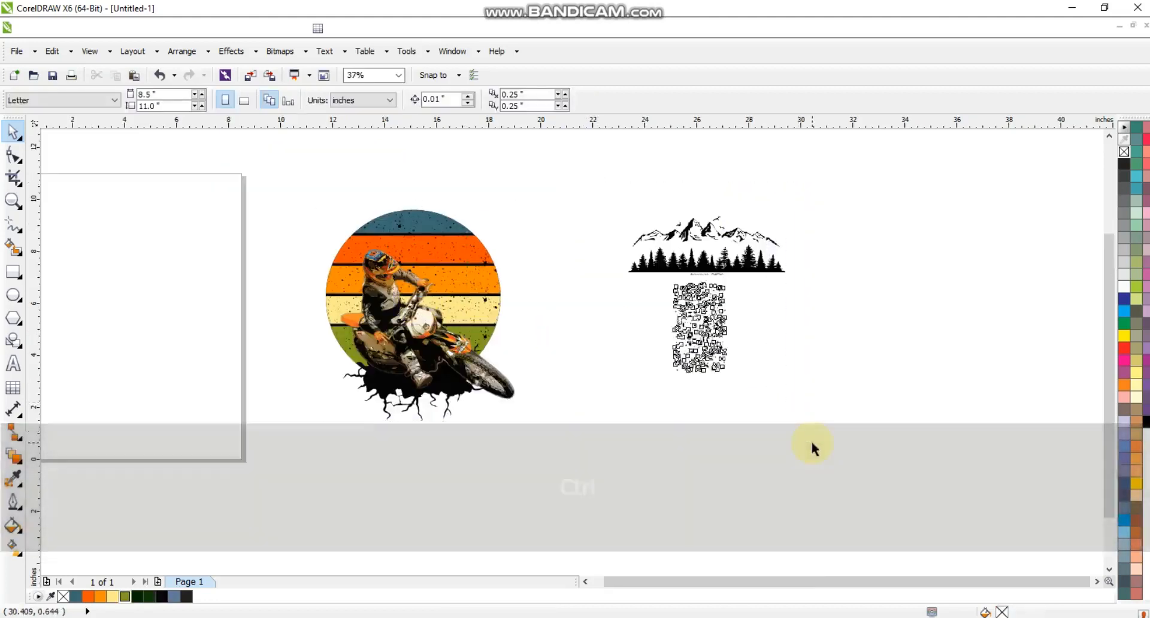
pyautogui.press('Delete')
# Step: Examine the finished sunset and rider design up close in a full-screen preview
pyautogui.click(13, 201)
pyautogui.moveTo(276, 181); pyautogui.dragTo(654, 443)
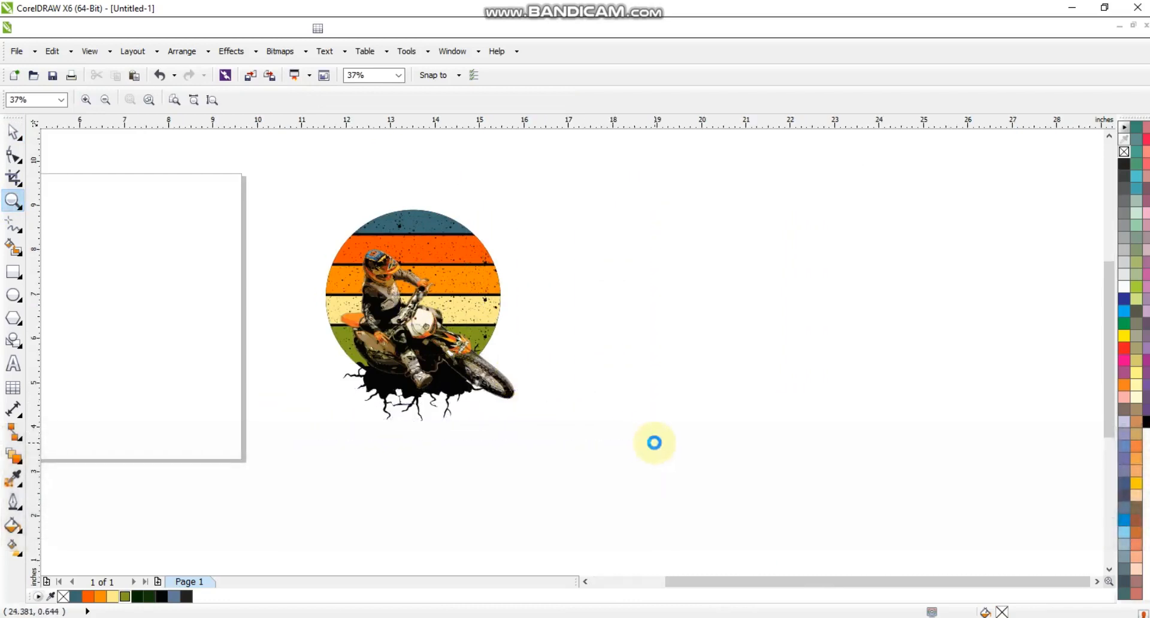
pyautogui.press('F9')
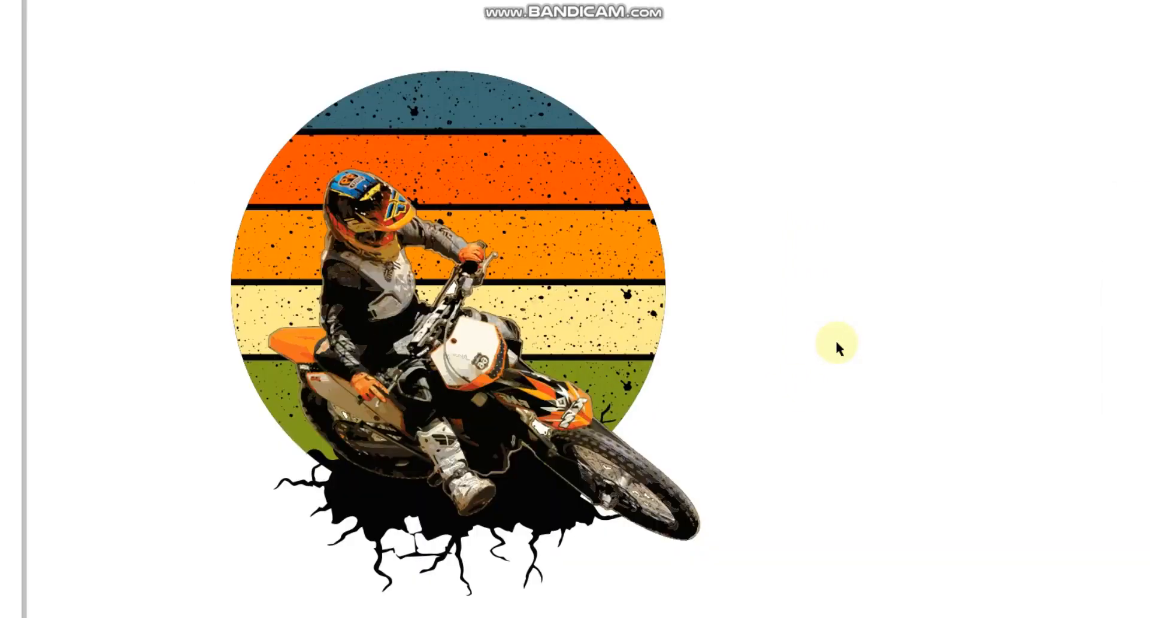